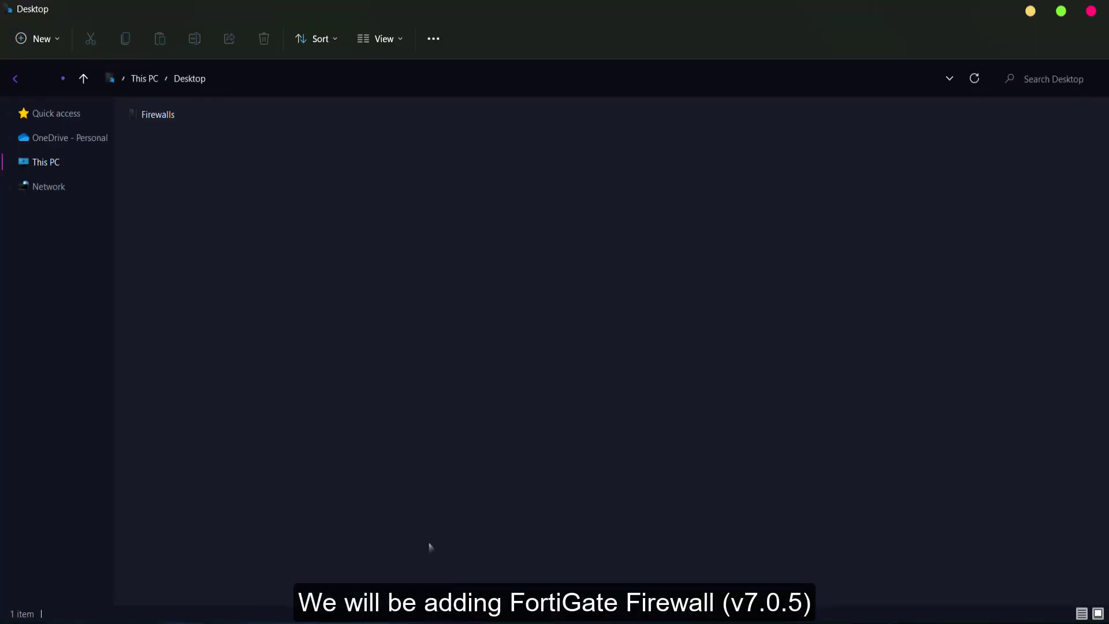
# - Open the Firewalls > Fortigate folder with the FortiGate qcow2 images, shrink it, and return to GNS3
pyautogui.doubleClick(162, 120)
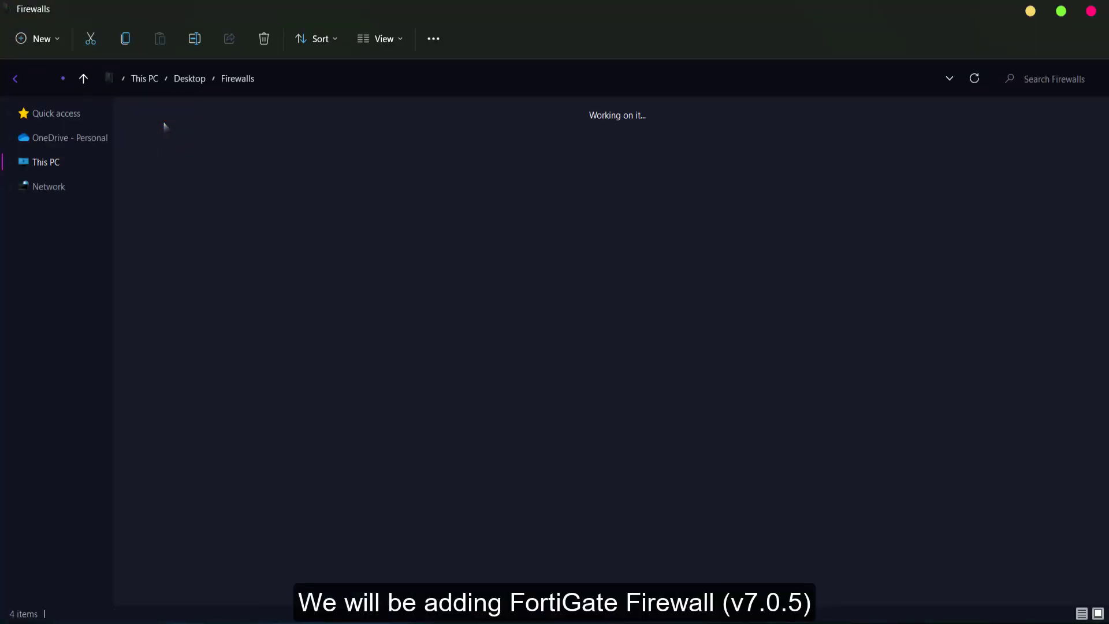
pyautogui.doubleClick(160, 141)
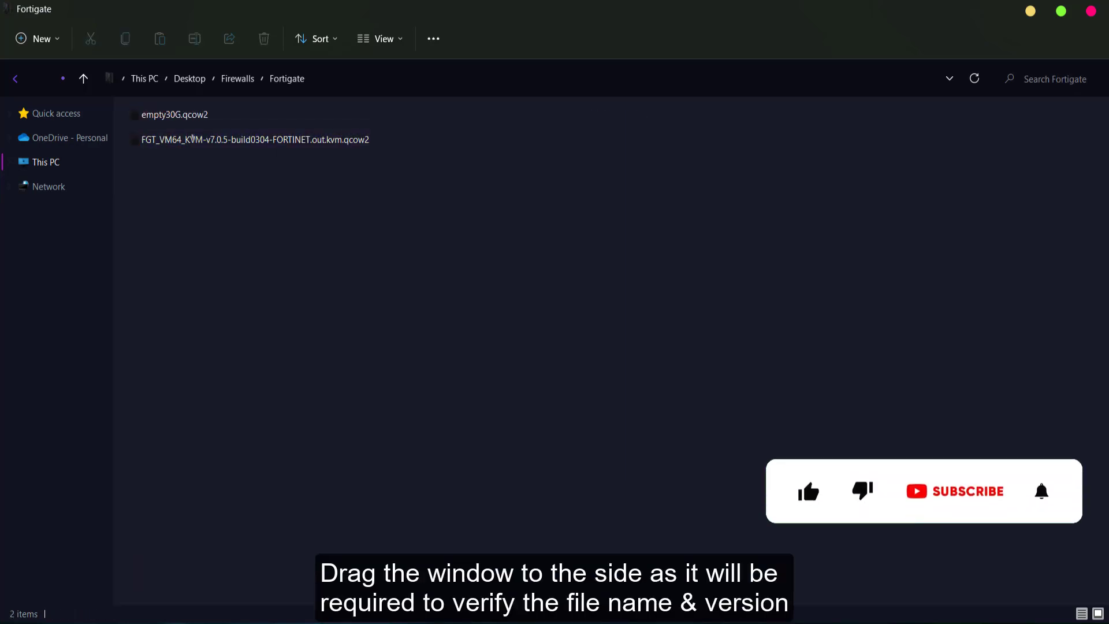
pyautogui.click(1060, 11)
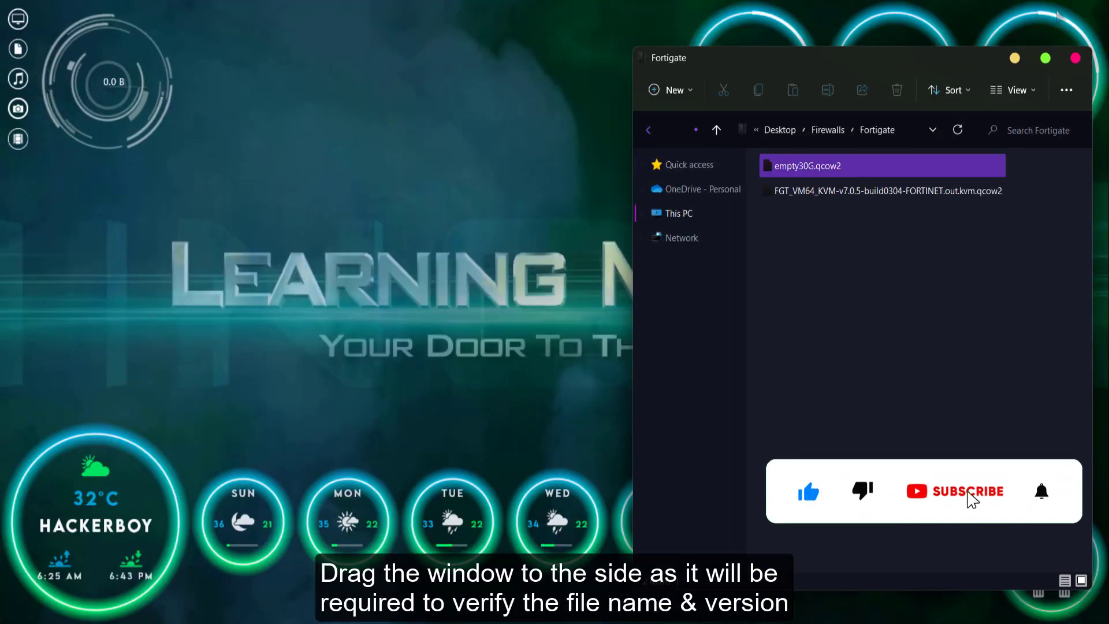
pyautogui.moveTo(586, 611)
pyautogui.click(586, 554)
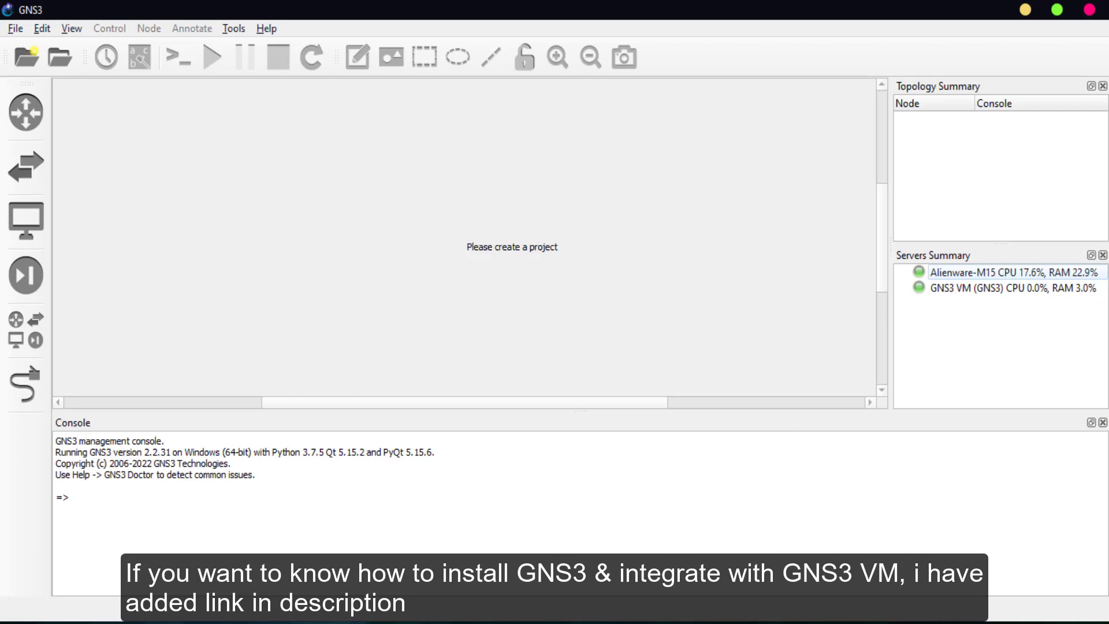
# - Minimize the VMware GNS3 VM window and show the security devices list in GNS3
pyautogui.click(595, 620)
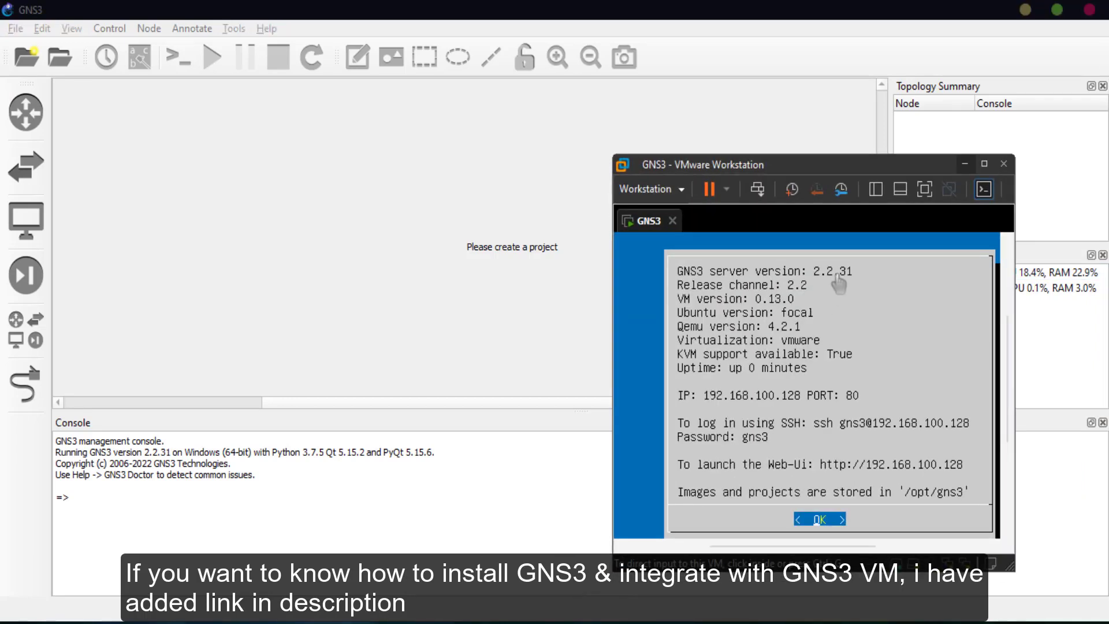
pyautogui.click(964, 164)
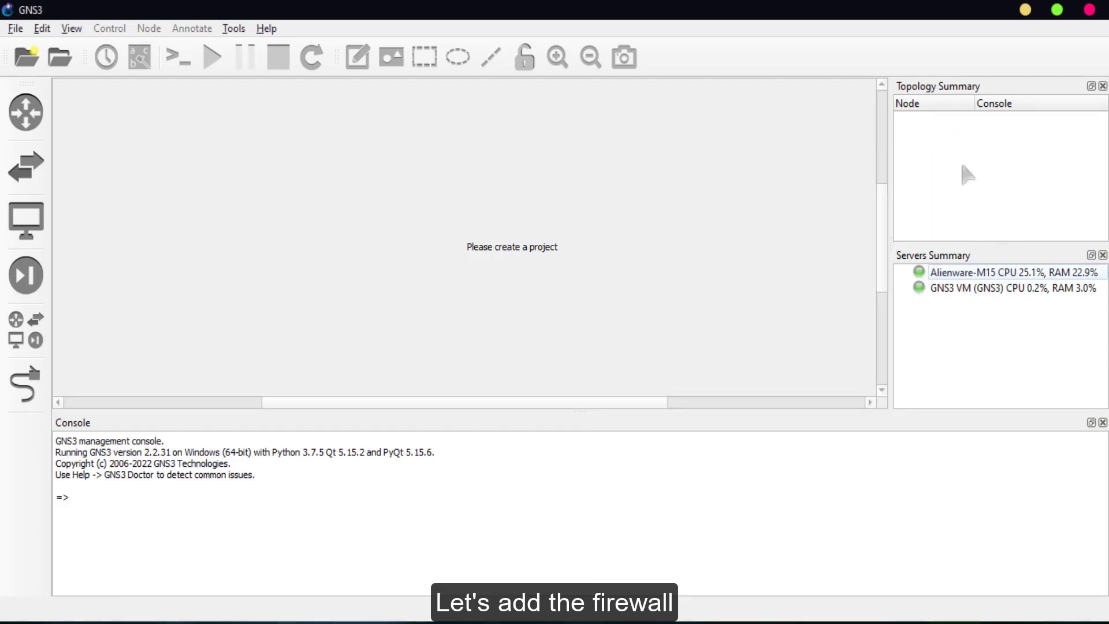
pyautogui.click(26, 275)
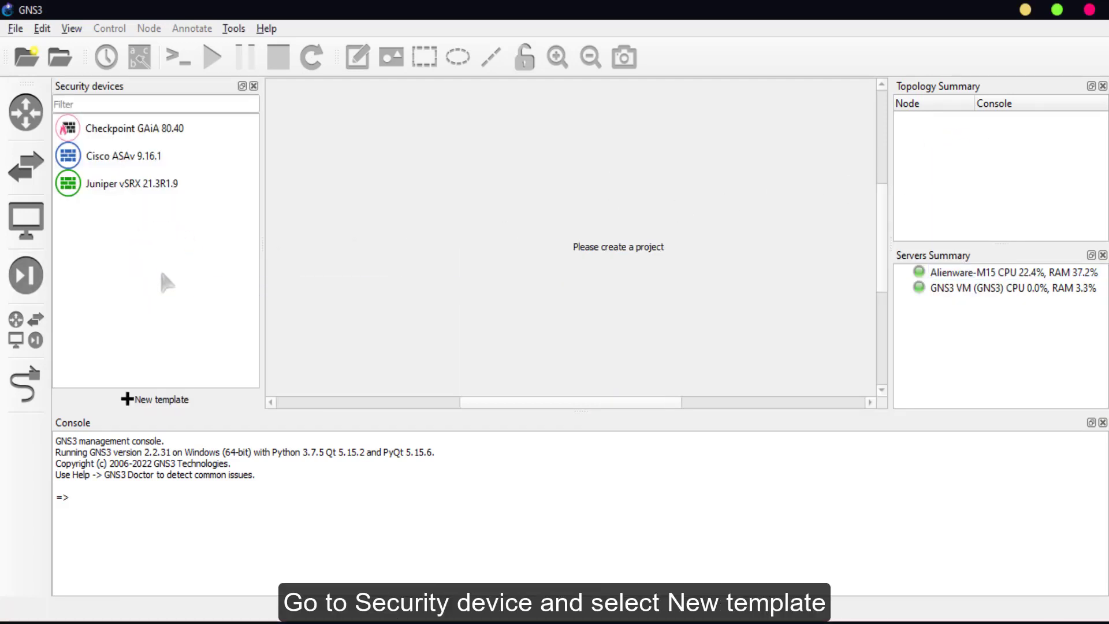
# - Start a new template that installs the FortiGate appliance from the GNS3 server's Firewalls list
pyautogui.click(150, 401)
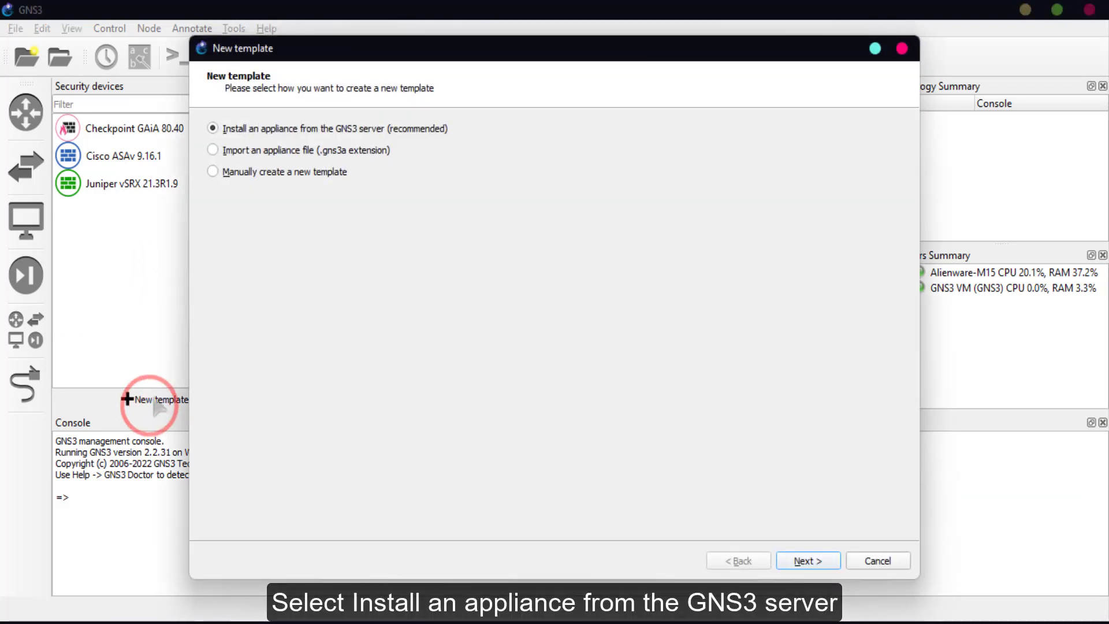
pyautogui.click(270, 136)
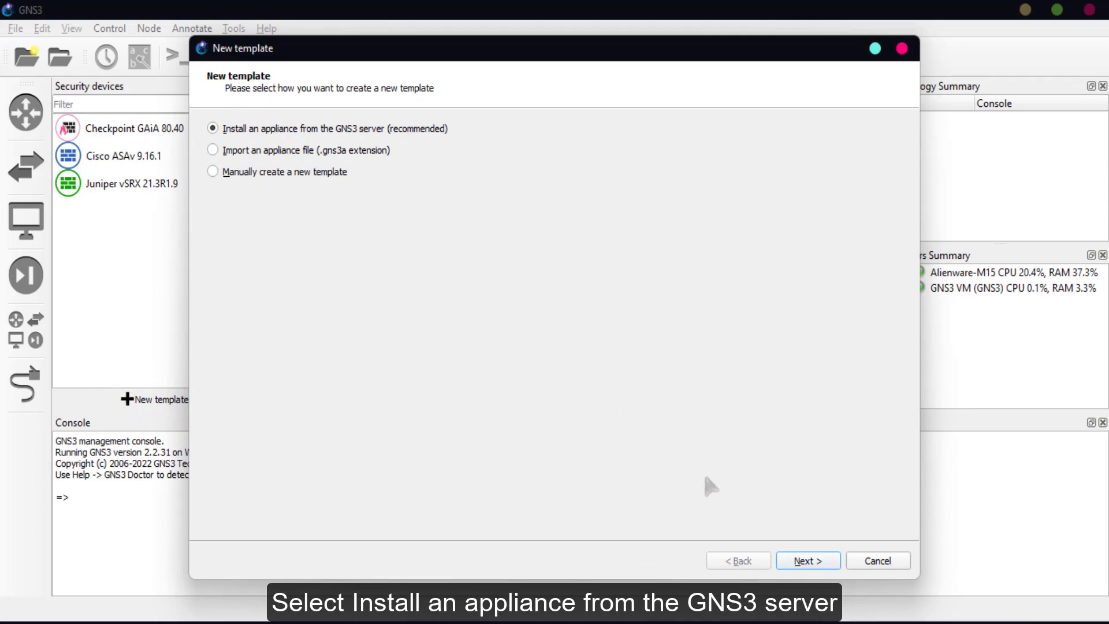
pyautogui.click(807, 560)
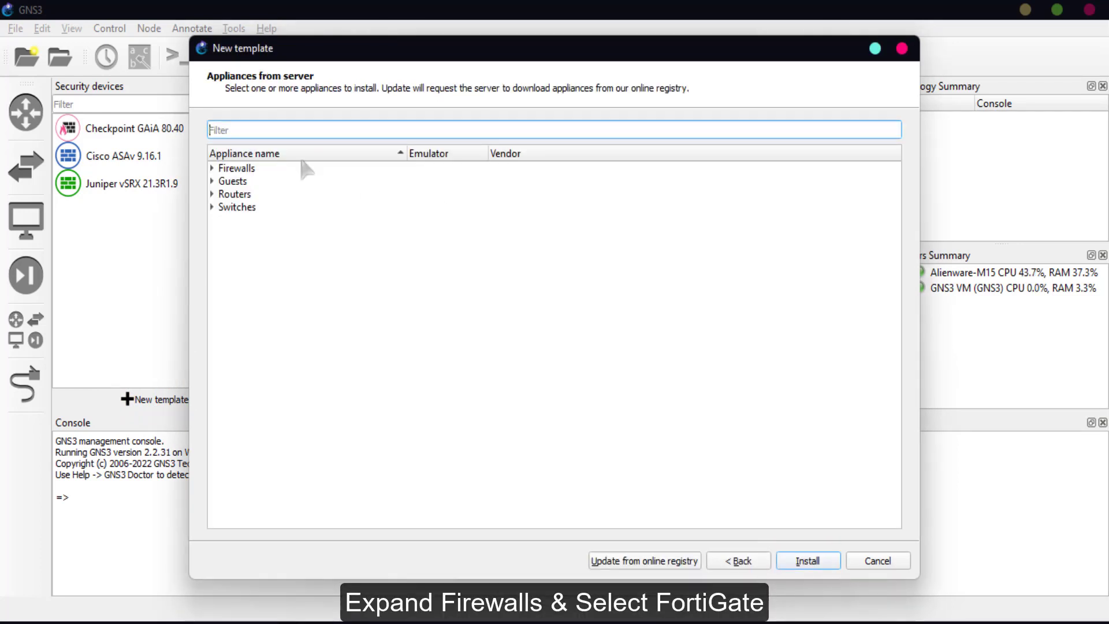
pyautogui.click(212, 168)
pyautogui.click(264, 359)
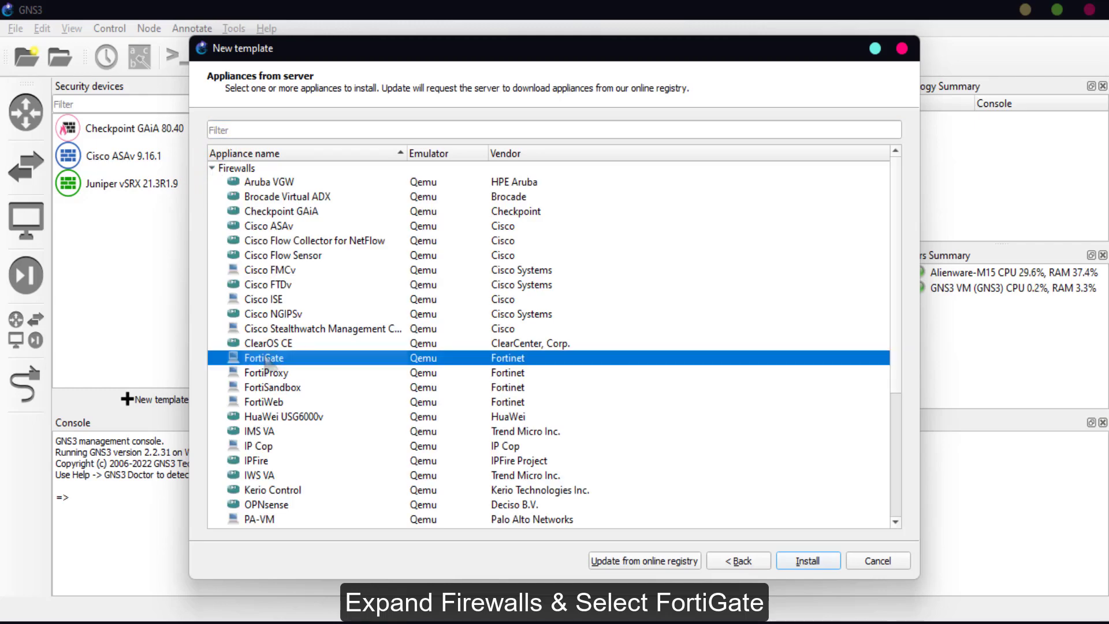
pyautogui.click(808, 561)
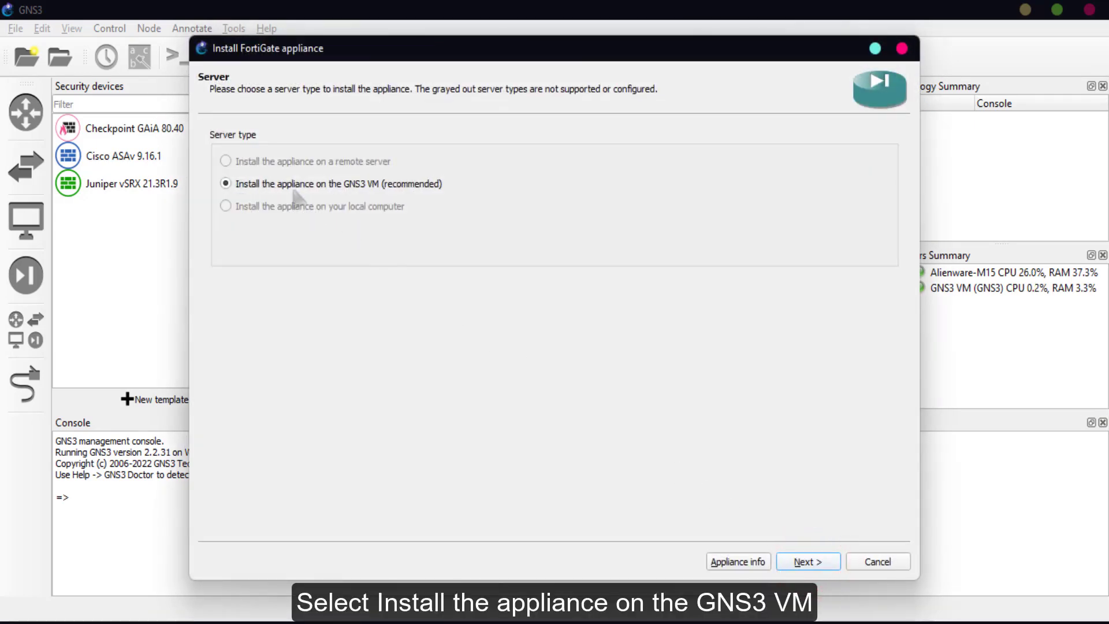
# - Install the appliance on the GNS3 VM, keeping the default Qemu binary
pyautogui.click(287, 184)
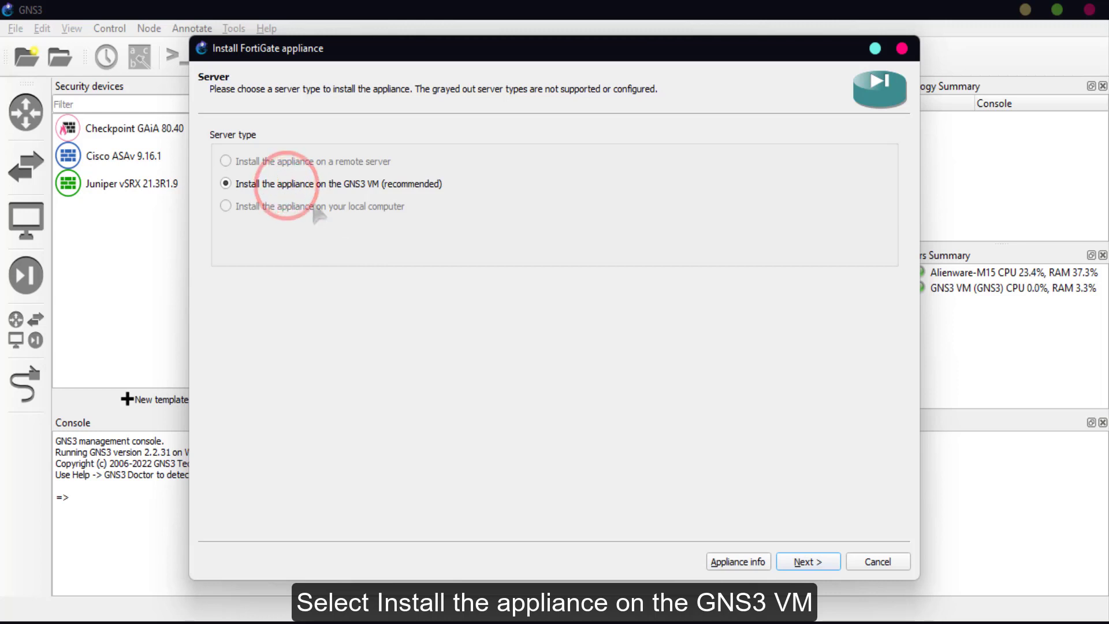
pyautogui.click(809, 563)
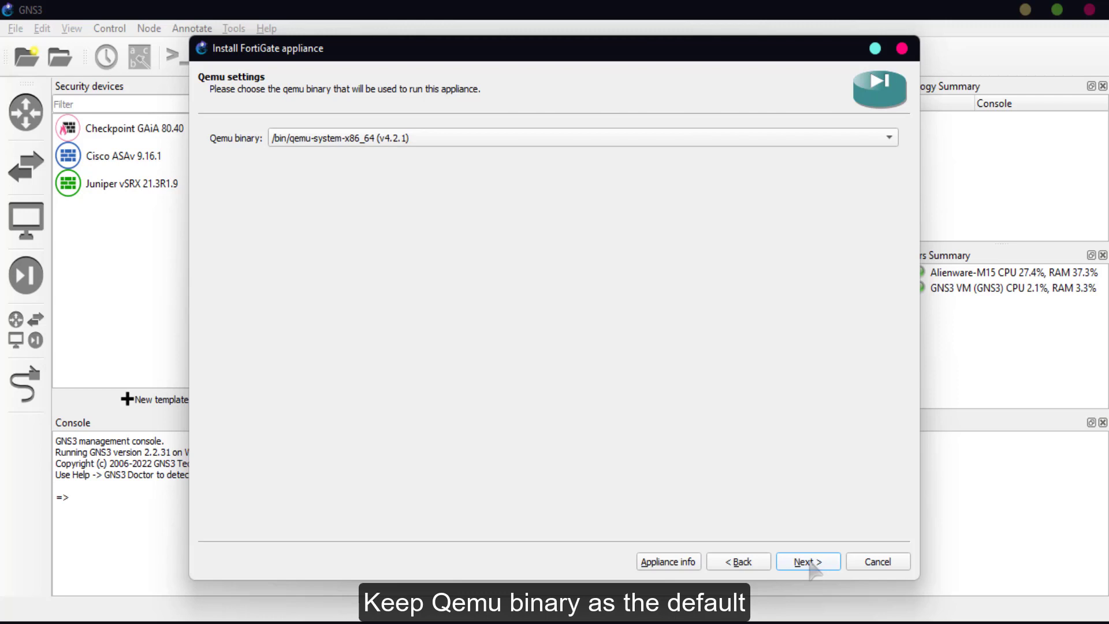
pyautogui.click(808, 563)
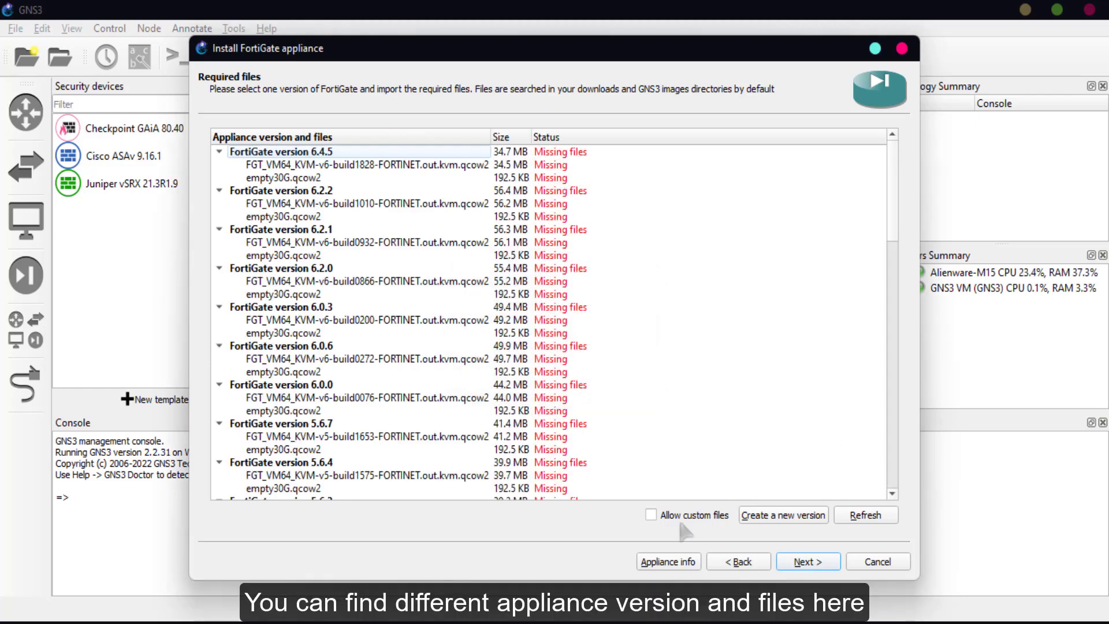
# - Check the FortiGate v7.0.5 image file name in the Fortigate folder before returning to the wizard
pyautogui.click(549, 615)
pyautogui.click(870, 231)
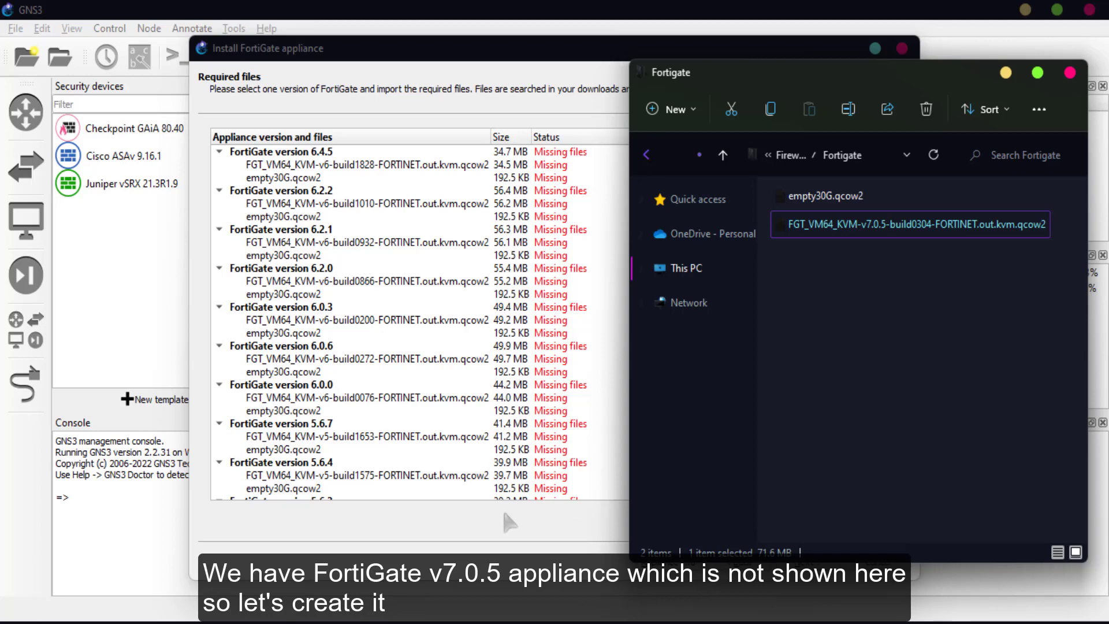
pyautogui.click(425, 514)
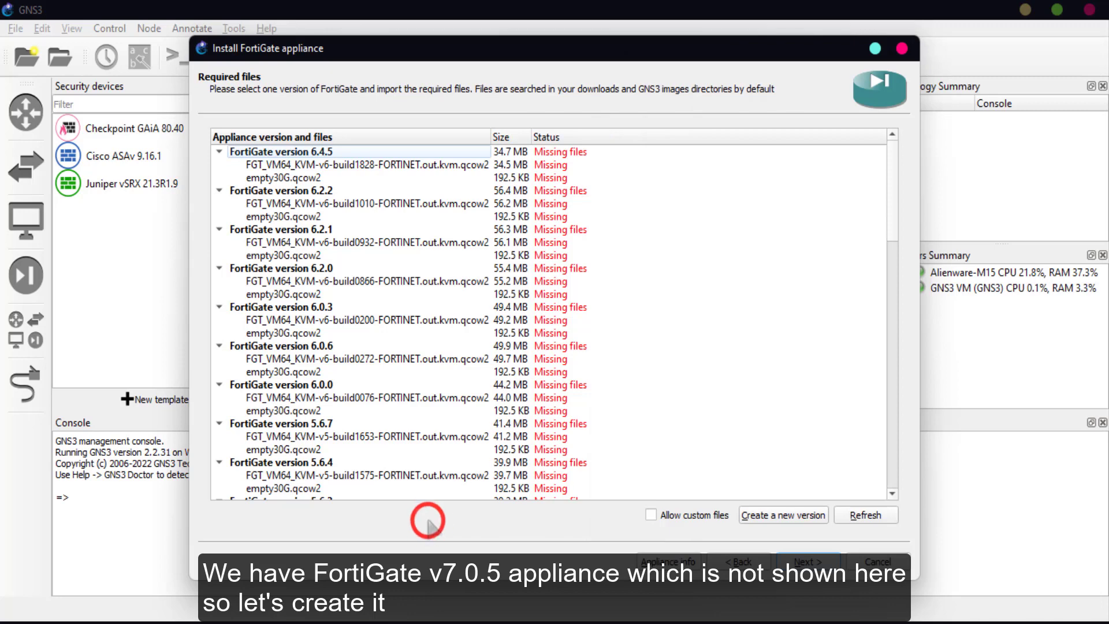
# - Create a new FortiGate appliance version named 7.0.5
pyautogui.click(760, 515)
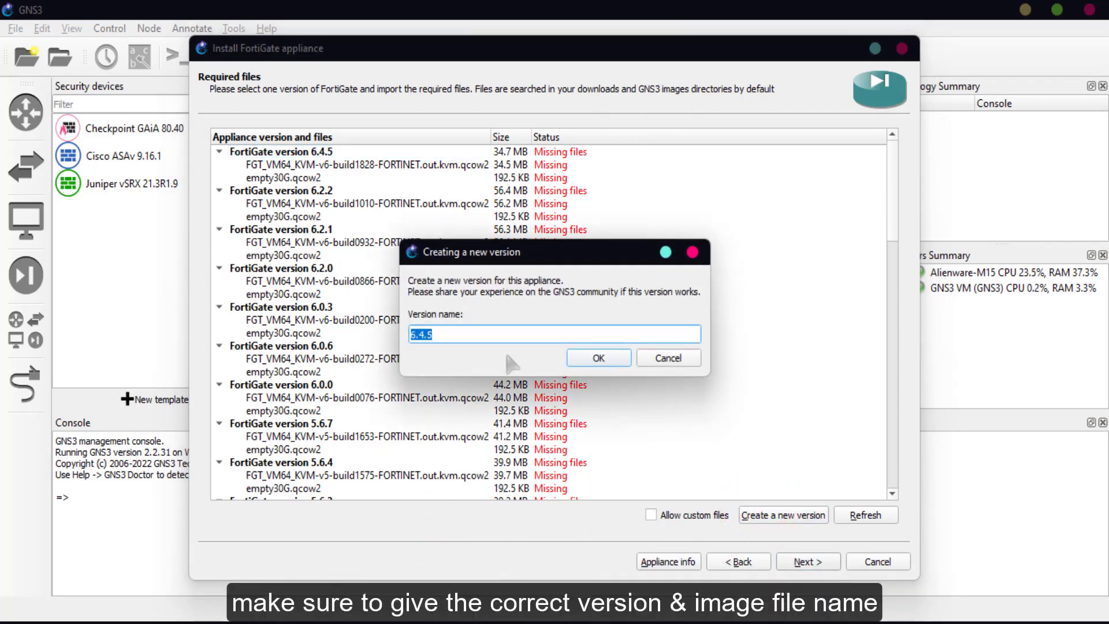
pyautogui.write('7')
pyautogui.click(623, 357)
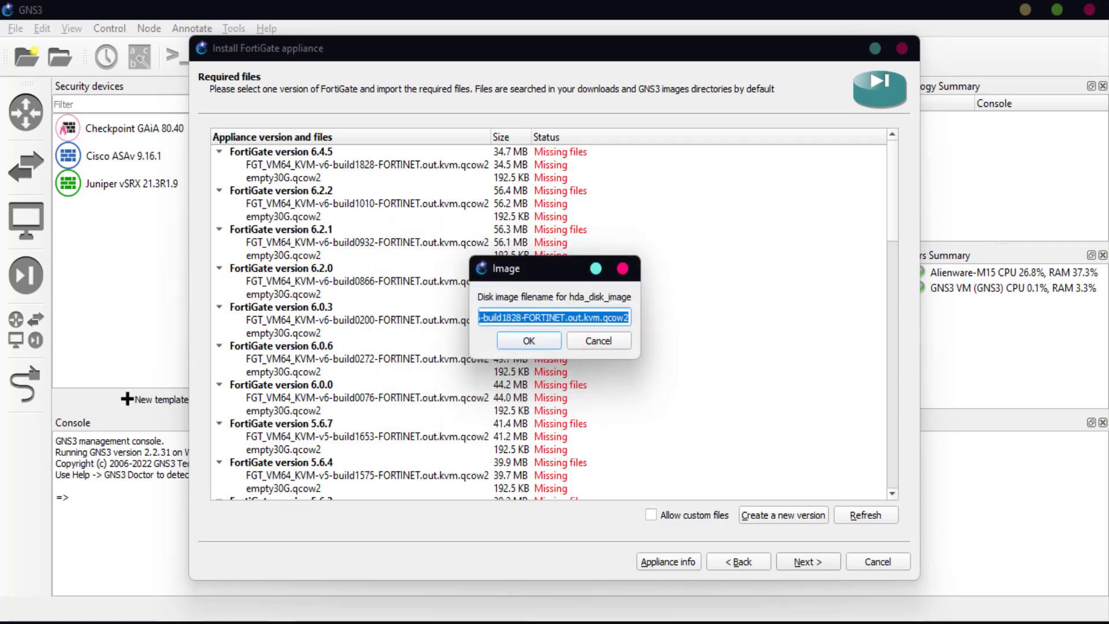
# - Use FGT_VM64_KVM-v7.0.5-build0304-FORTINET.out.kvm.qcow2 for hda and empty30G.qcow2 for hdb
pyautogui.click(479, 622)
pyautogui.press('F2')
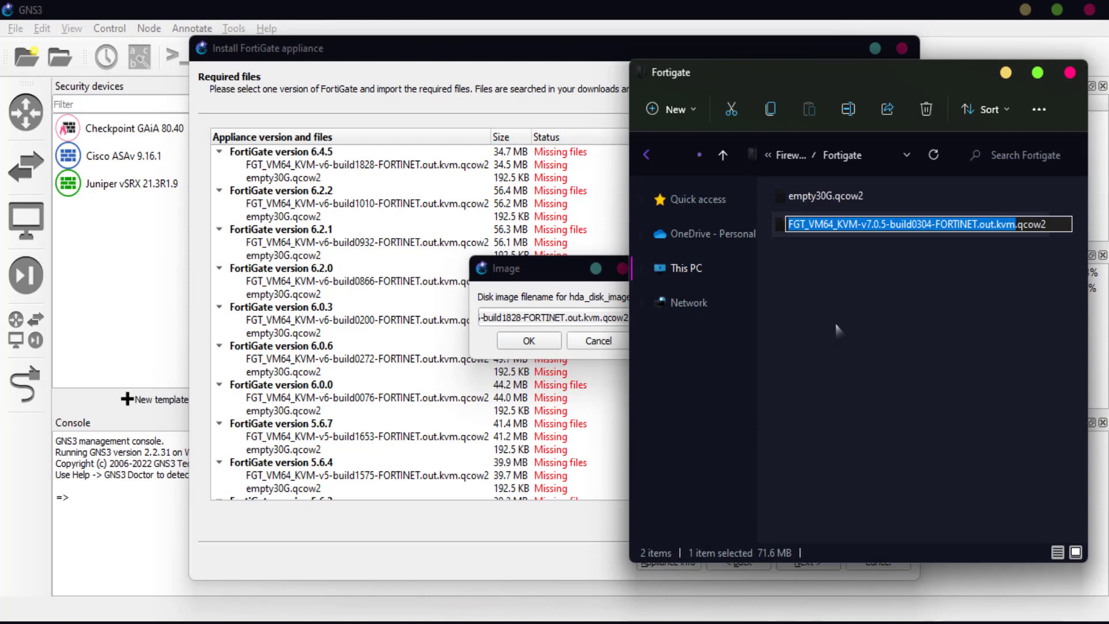
pyautogui.hotkey('ctrl', 'a')
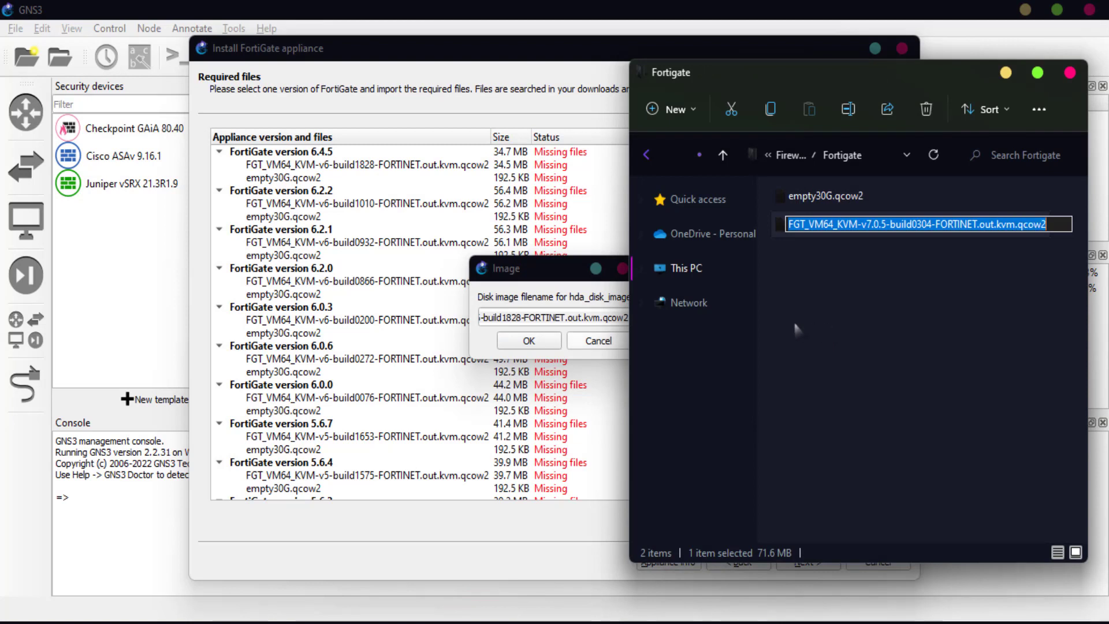
pyautogui.click(546, 317)
pyautogui.hotkey('ctrl', 'a')
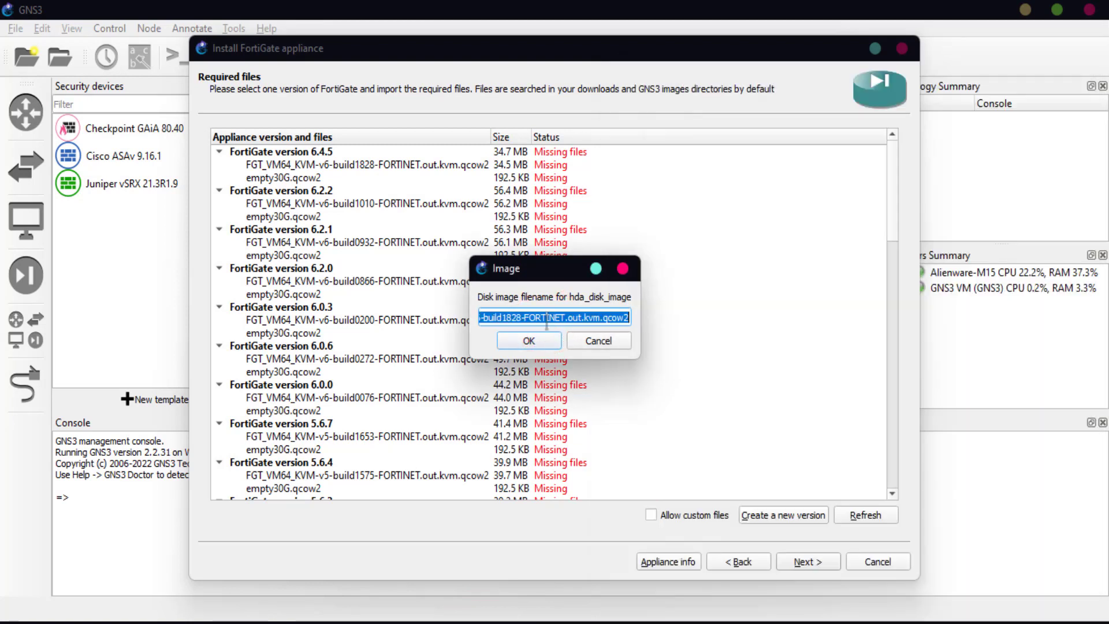
pyautogui.hotkey('ctrl', 'v')
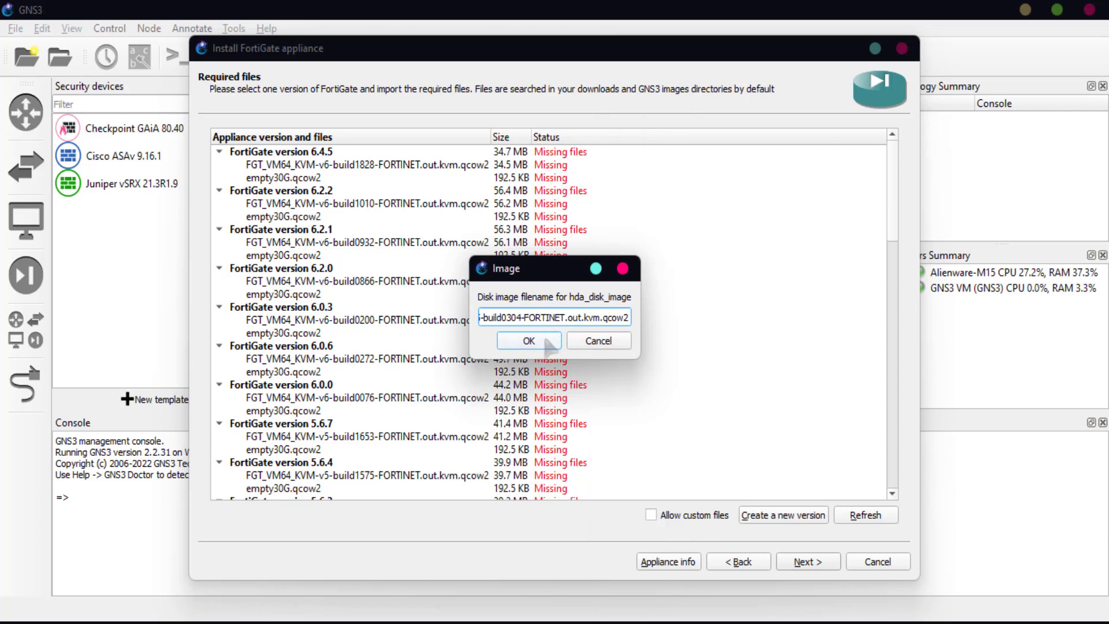
pyautogui.click(545, 342)
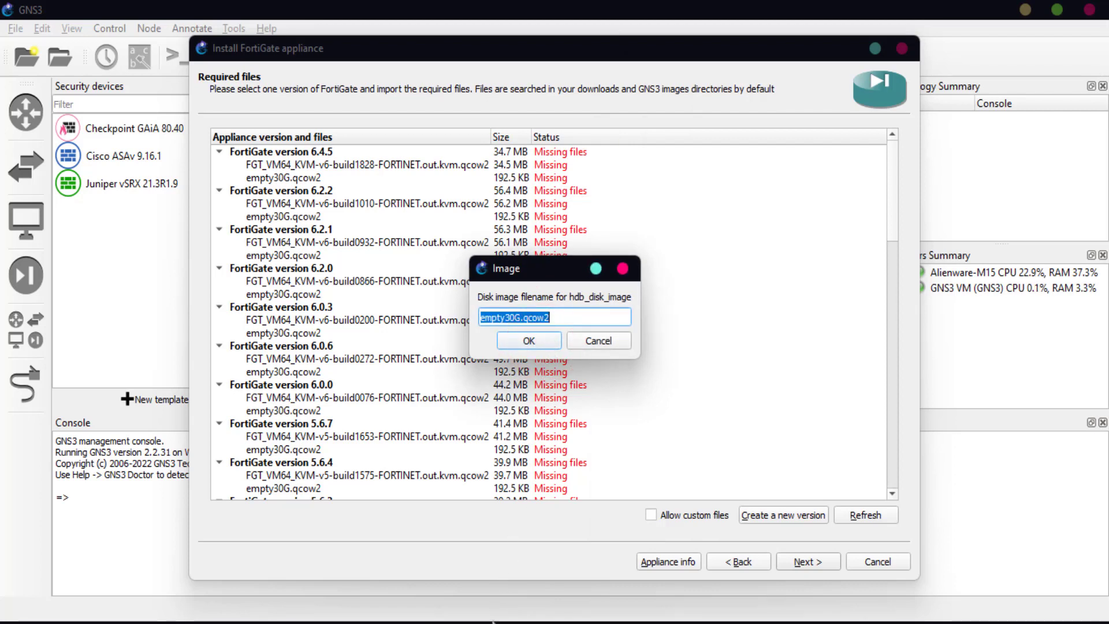
pyautogui.click(487, 623)
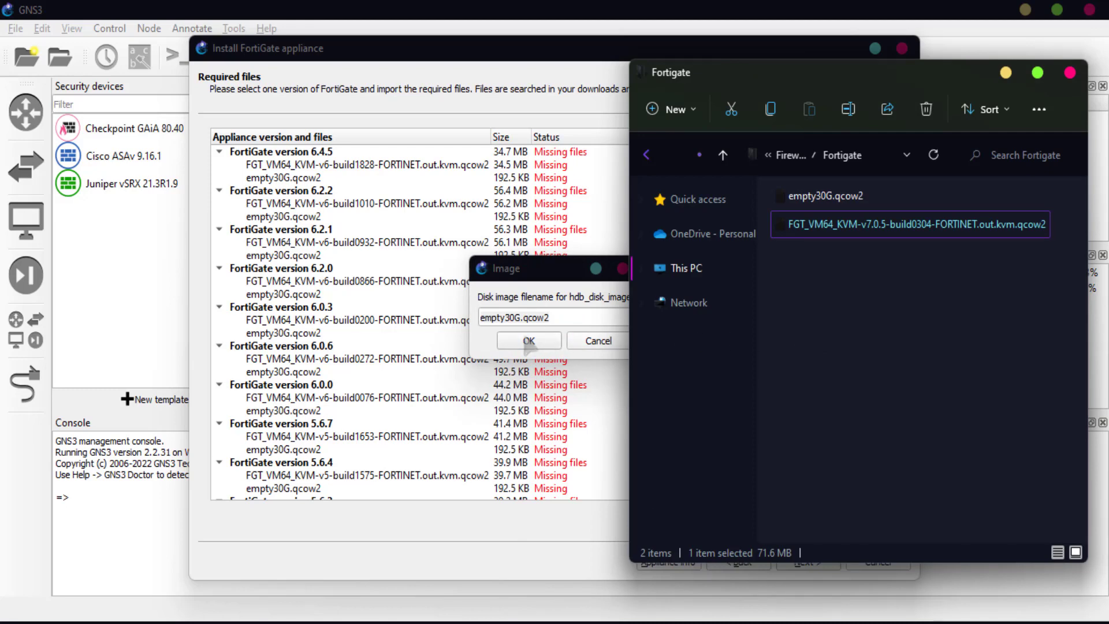
pyautogui.click(504, 334)
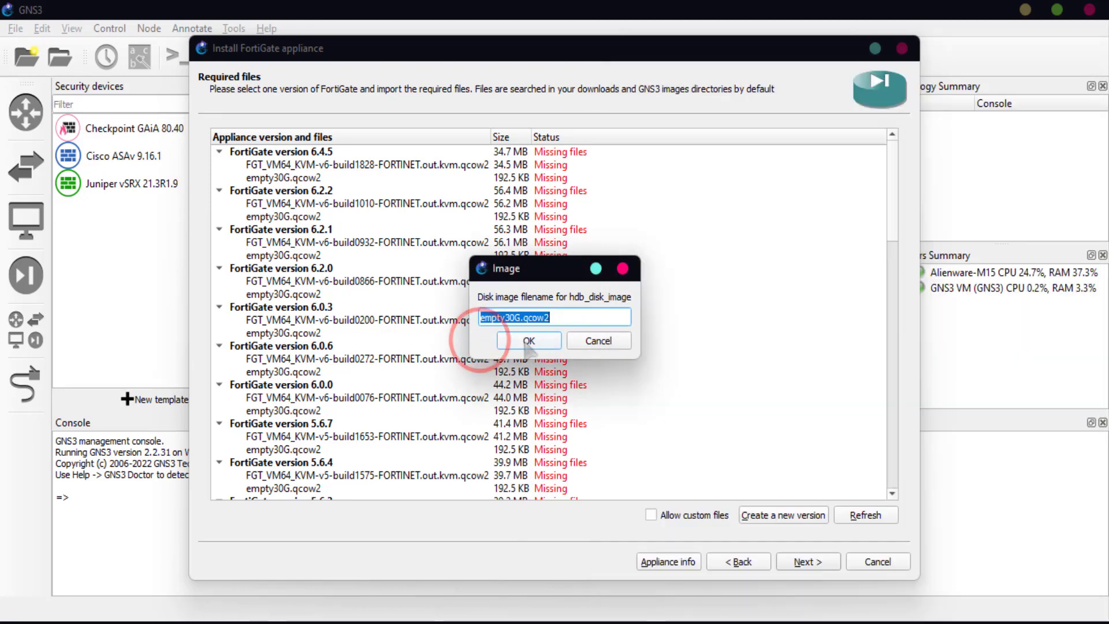
pyautogui.click(525, 341)
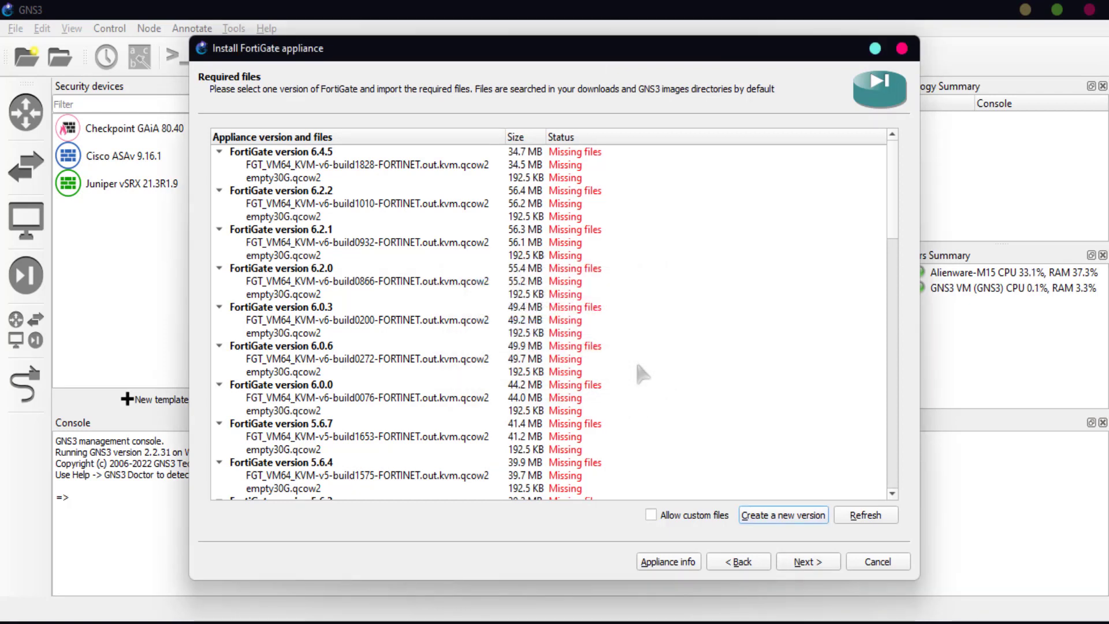
# - Import the FortiGate 7.0.5 qcow2 image from Desktop\Firewalls\Fortigate
pyautogui.scroll(-15, 638, 366)
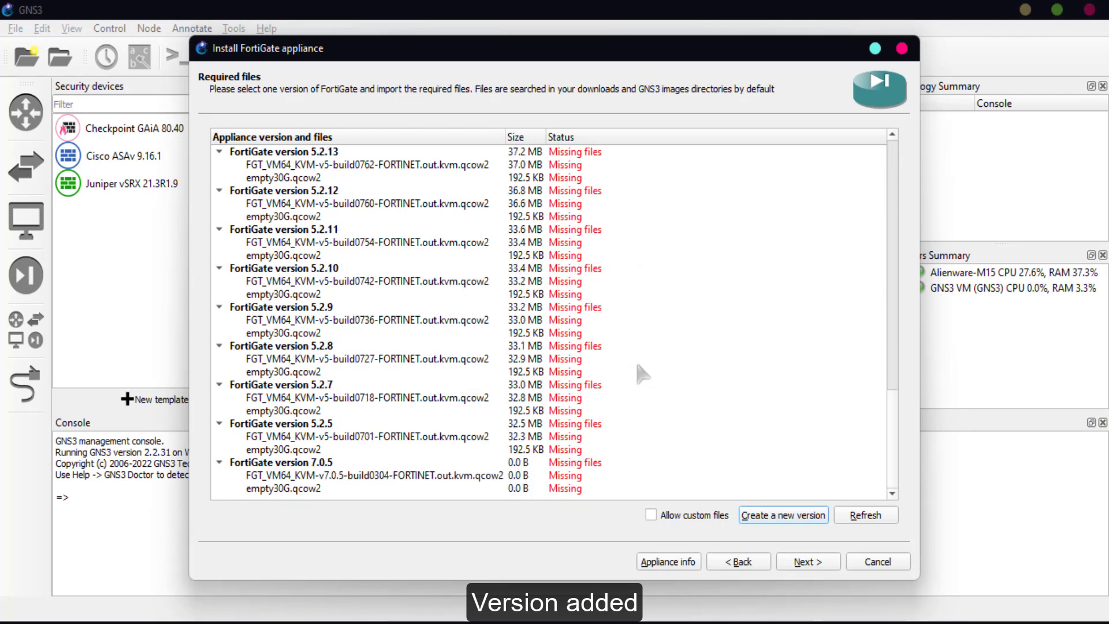
pyautogui.click(294, 462)
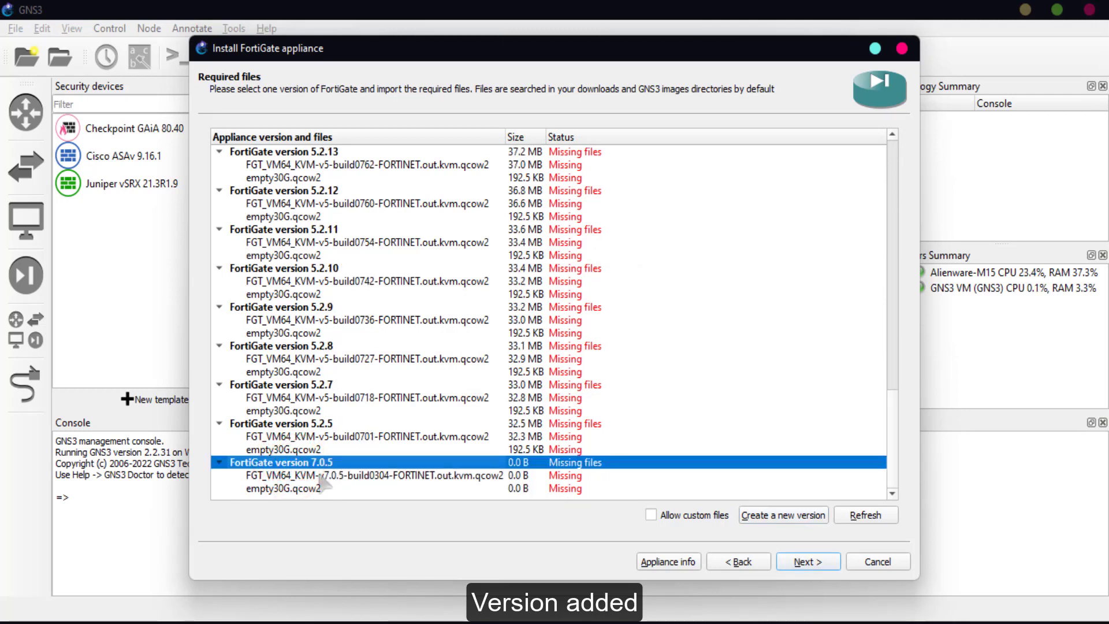
pyautogui.click(320, 475)
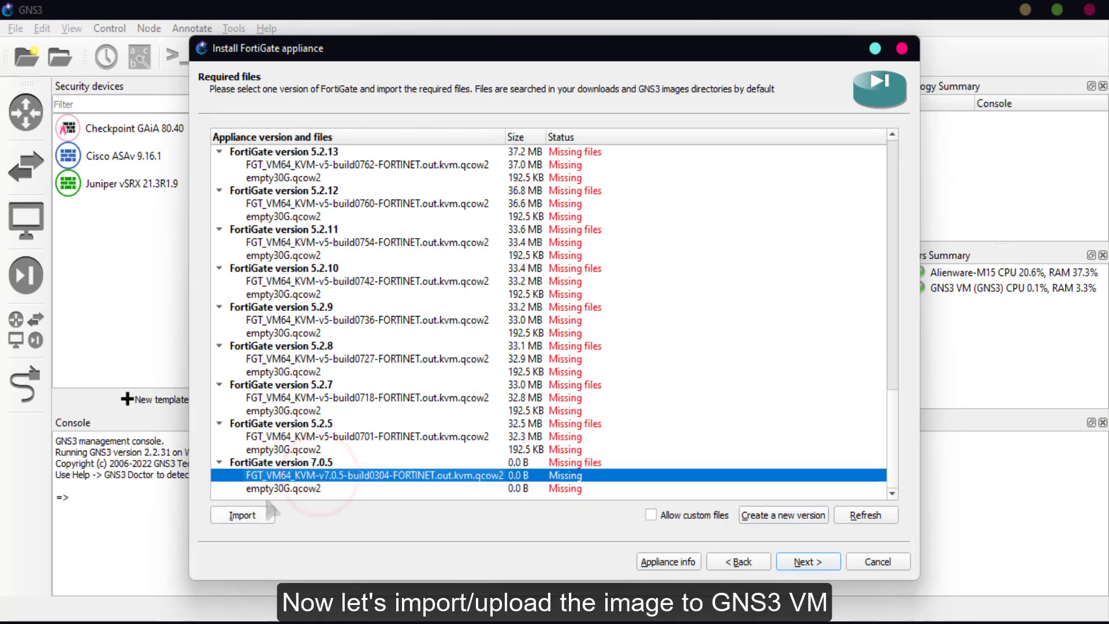
pyautogui.click(242, 514)
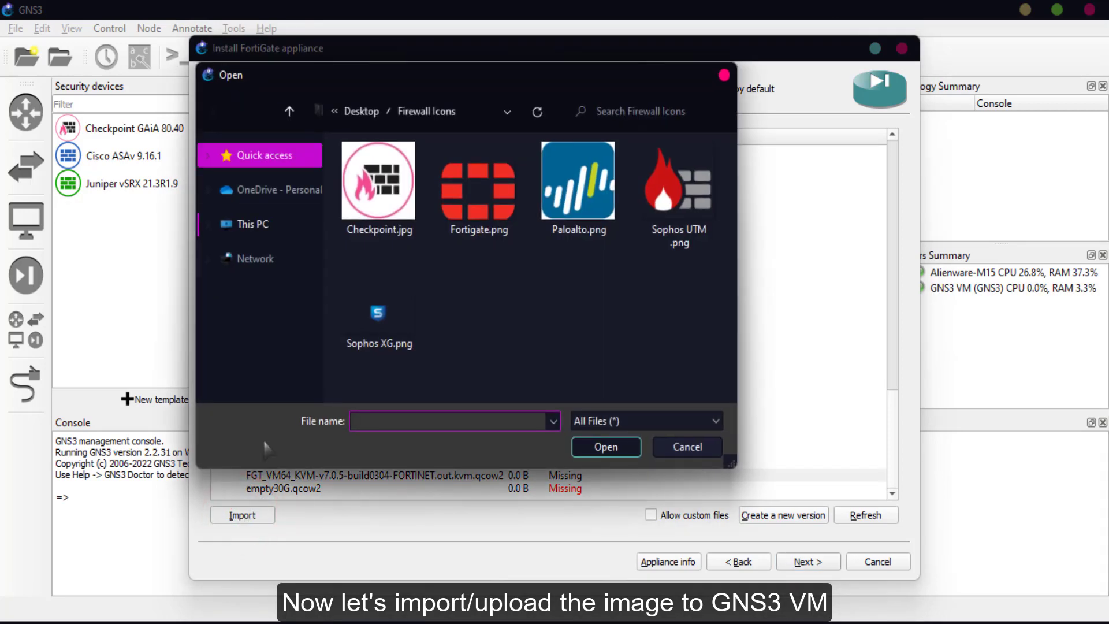
pyautogui.click(364, 116)
pyautogui.doubleClick(469, 174)
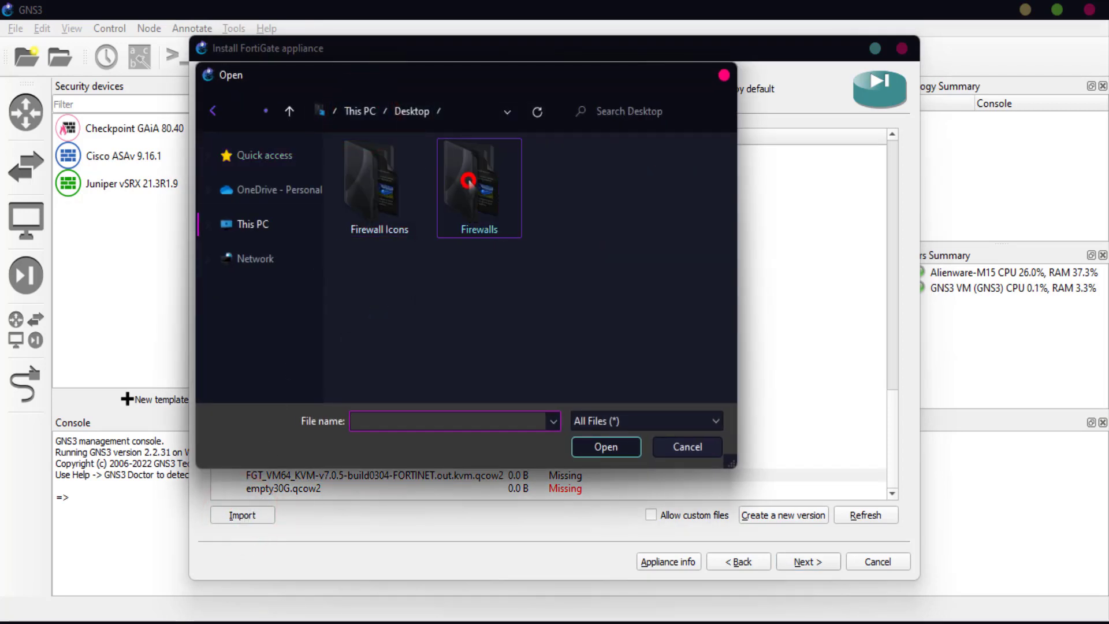
pyautogui.doubleClick(369, 179)
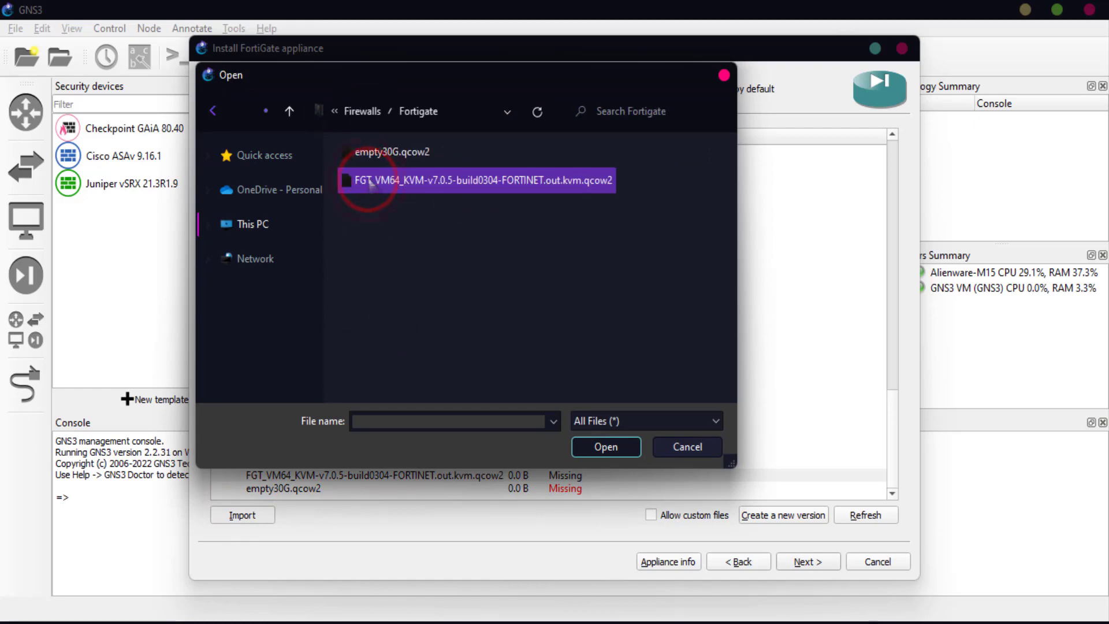
pyautogui.click(395, 183)
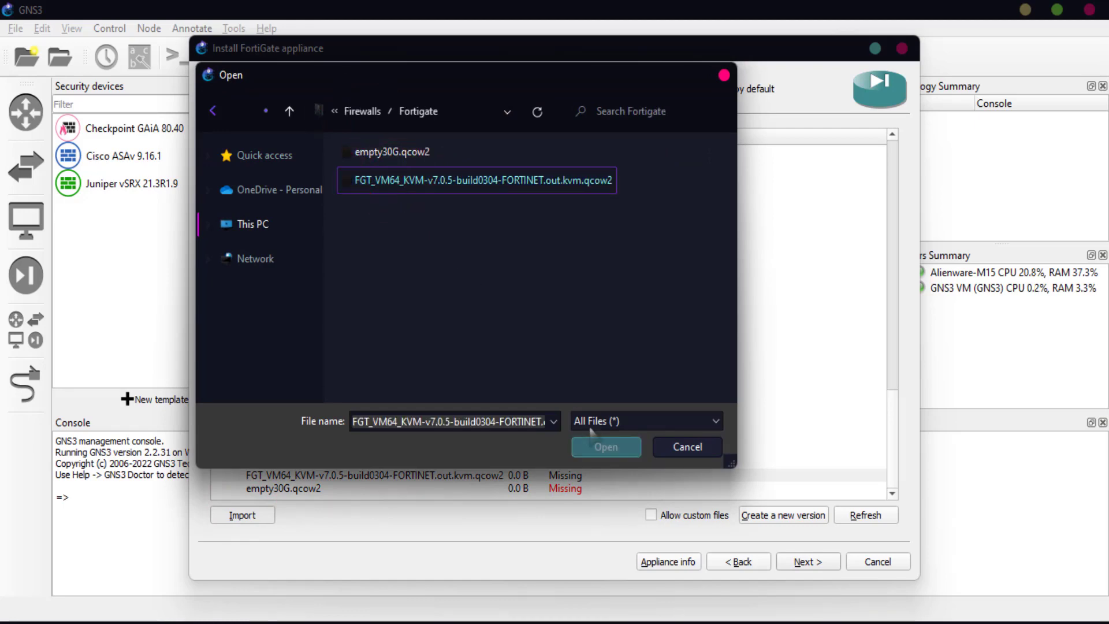
pyautogui.click(605, 448)
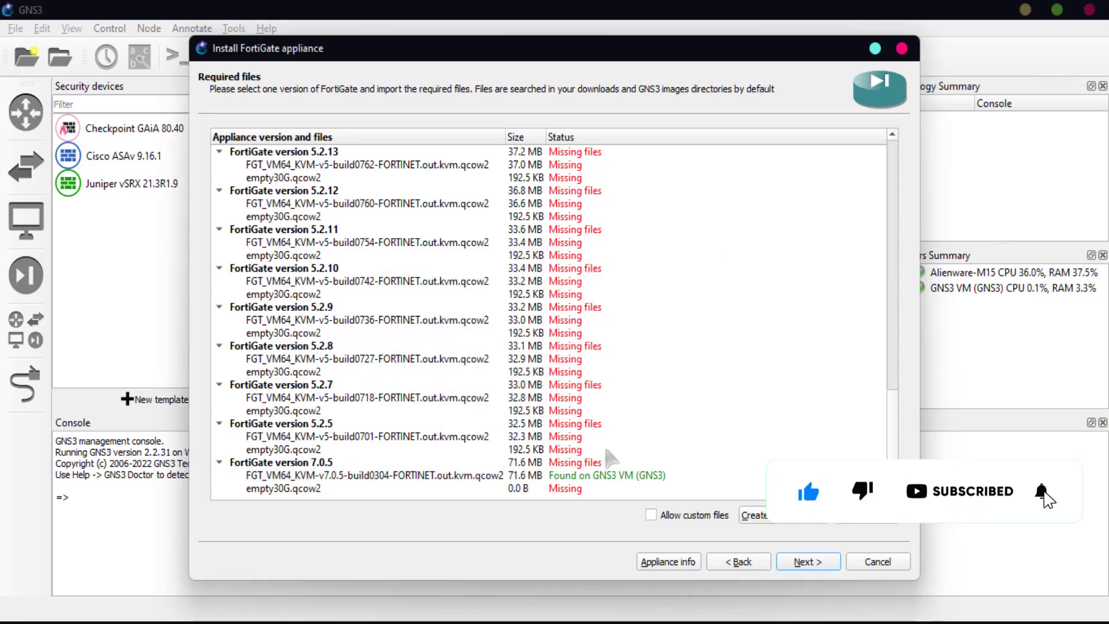
# - Import the missing empty30G.qcow2 disk for version 7.0.5
pyautogui.click(289, 489)
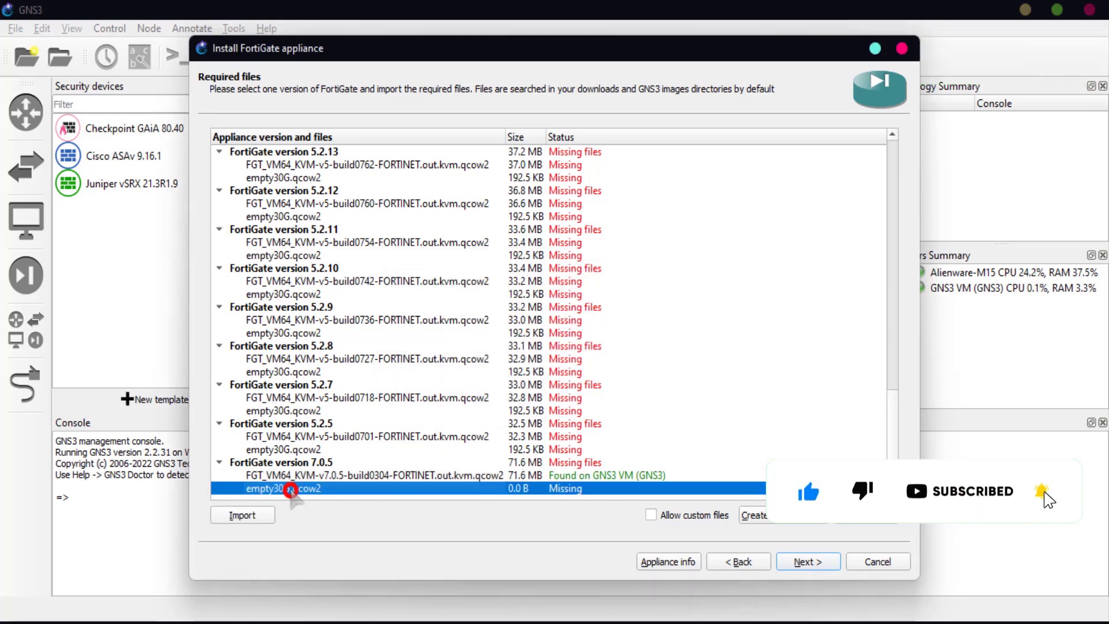
pyautogui.click(243, 515)
pyautogui.click(393, 153)
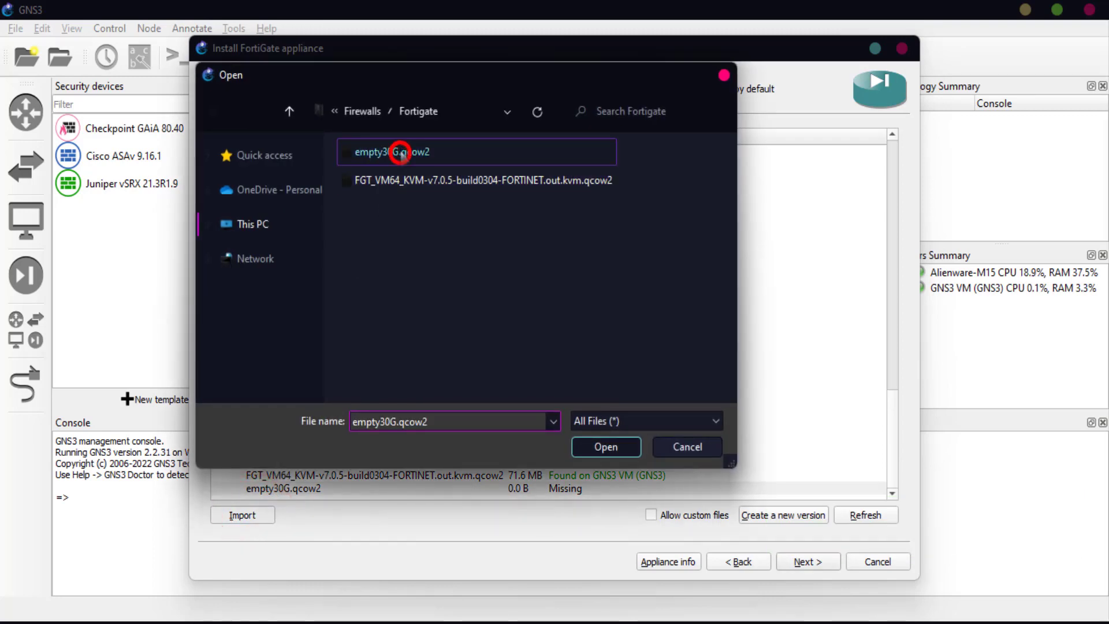
pyautogui.click(595, 444)
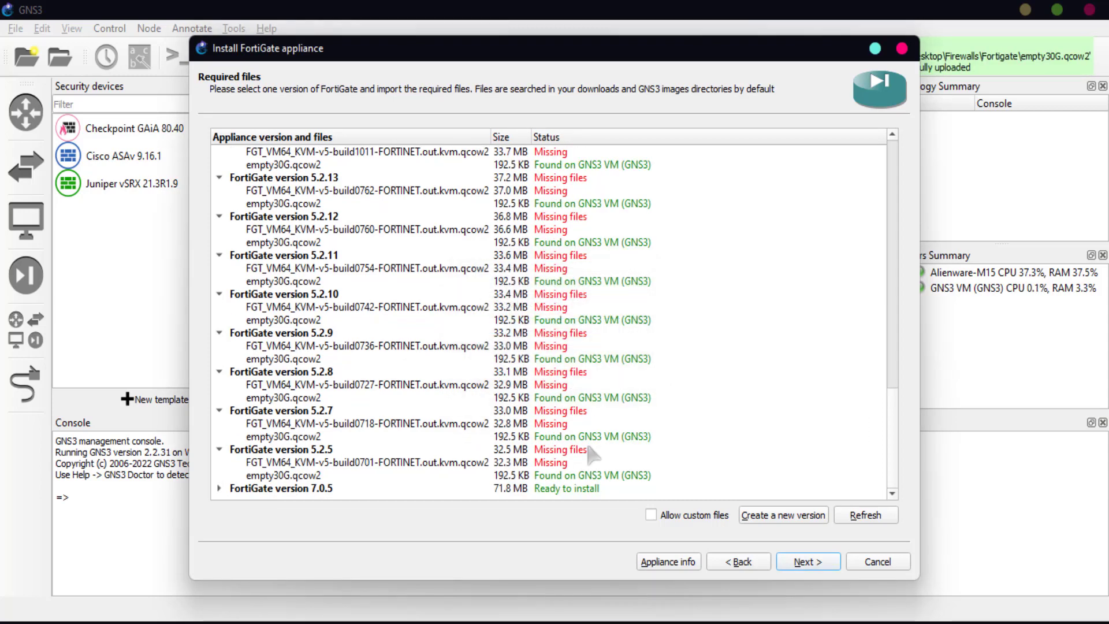
# - Install version 7.0.5, review the default login note, and finish to add the 'FortiGate 7.0.5' template
pyautogui.click(219, 488)
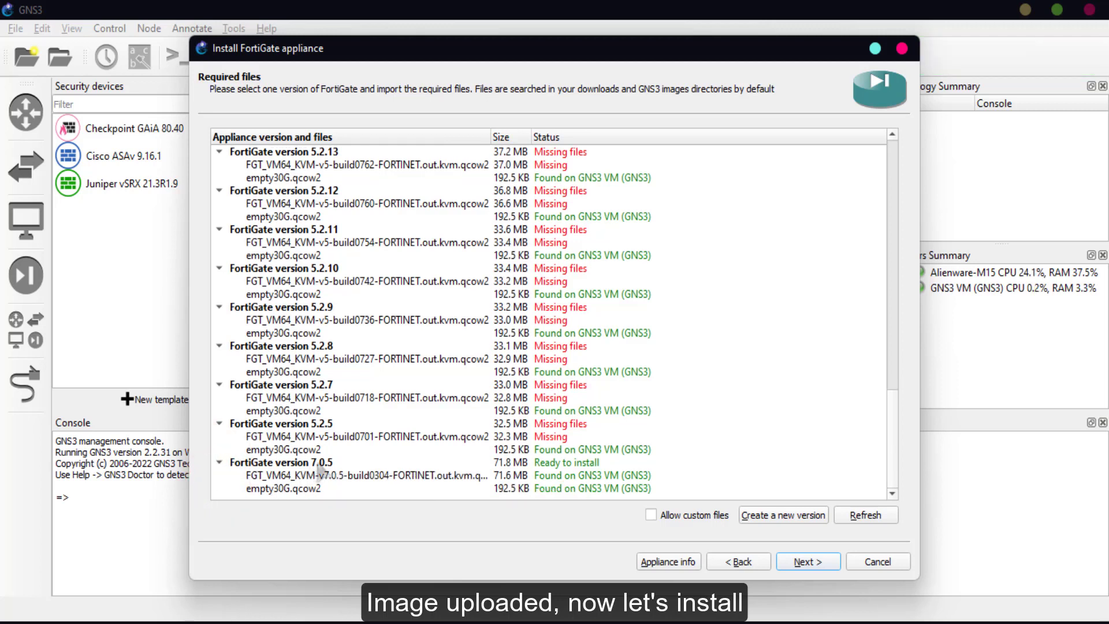
pyautogui.click(317, 463)
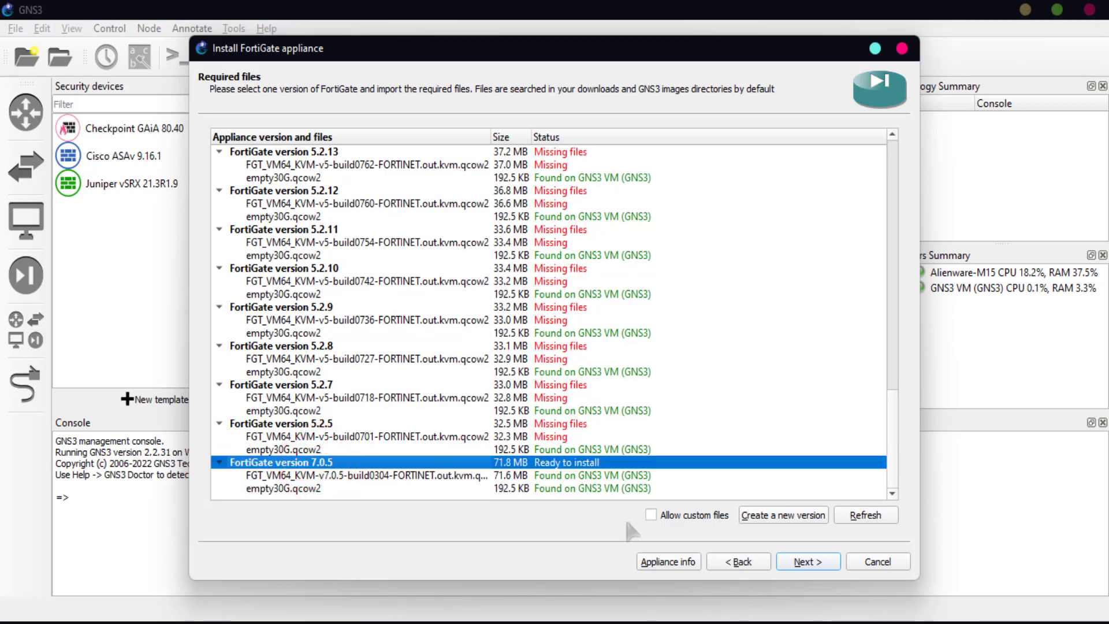
pyautogui.click(807, 562)
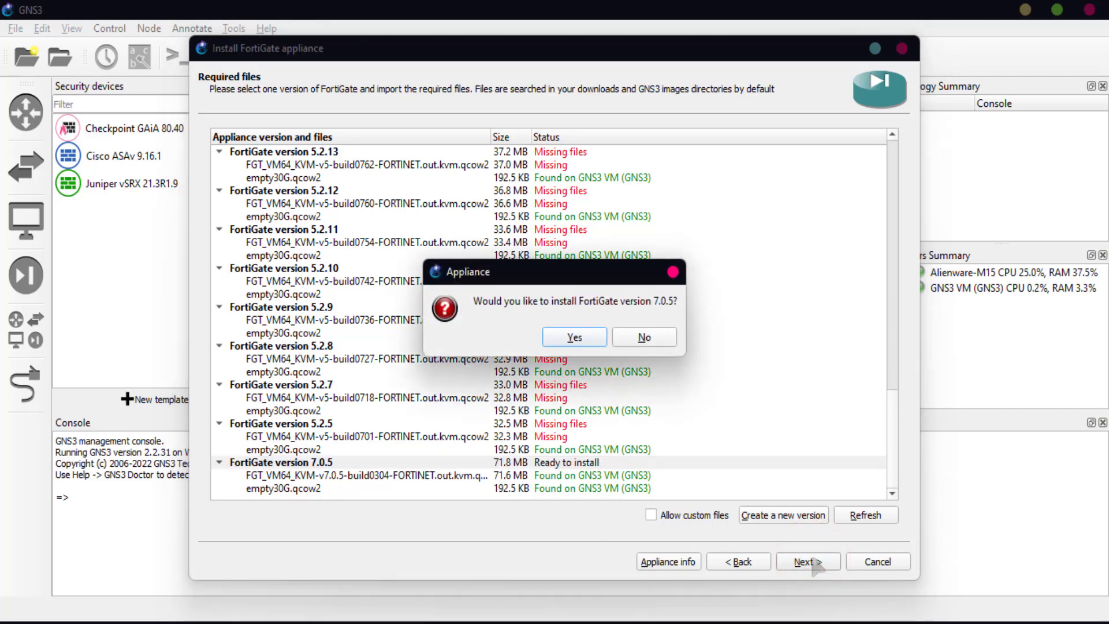
pyautogui.click(580, 342)
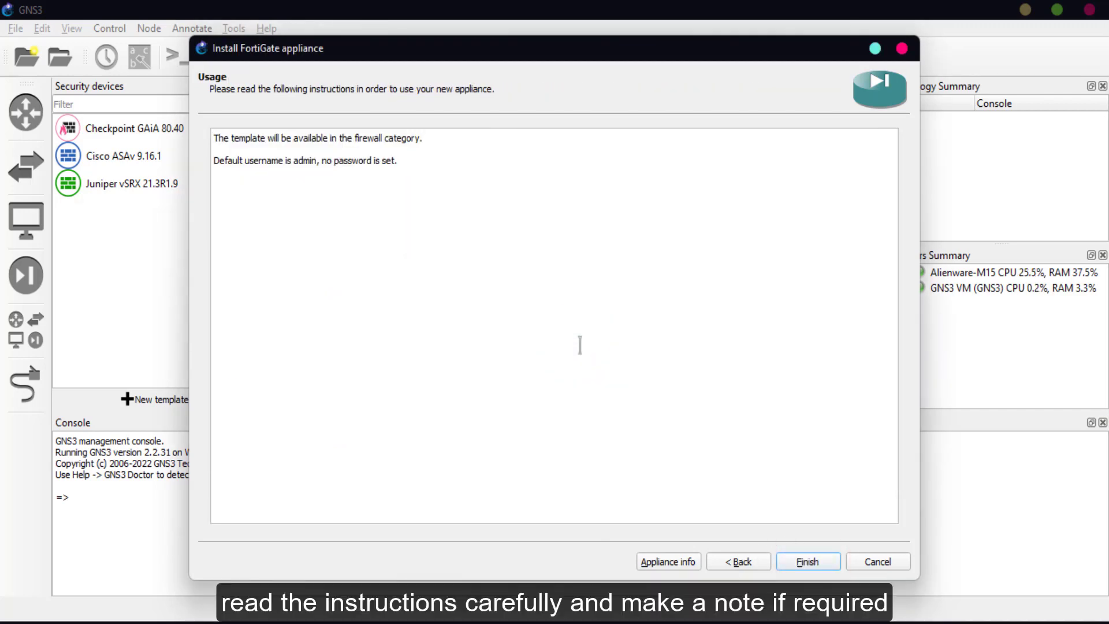
pyautogui.moveTo(215, 161); pyautogui.dragTo(382, 172)
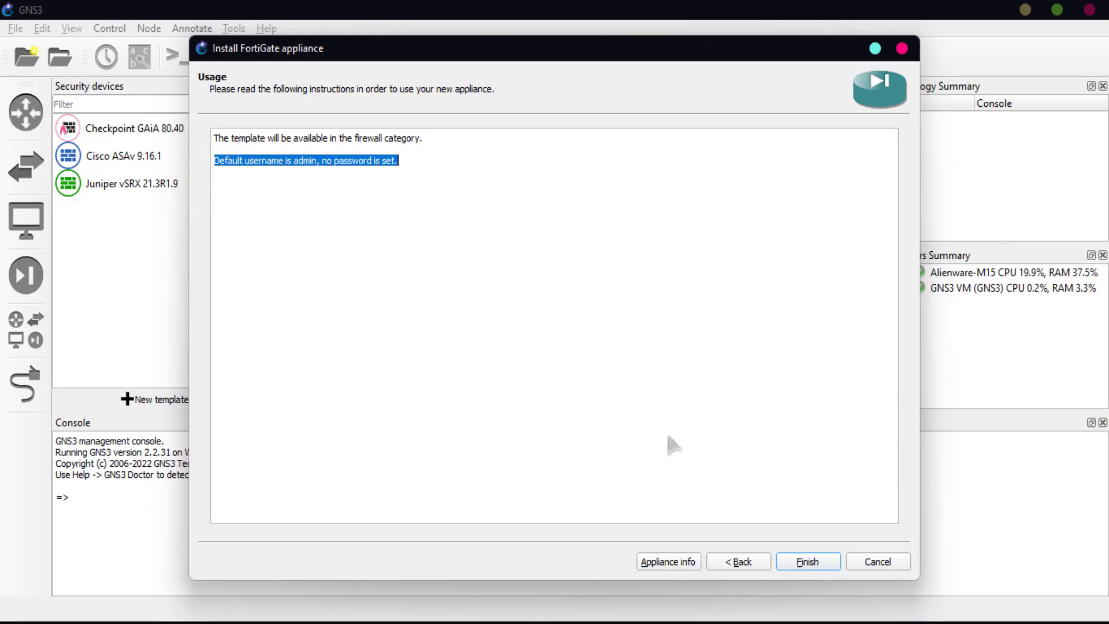
pyautogui.click(809, 564)
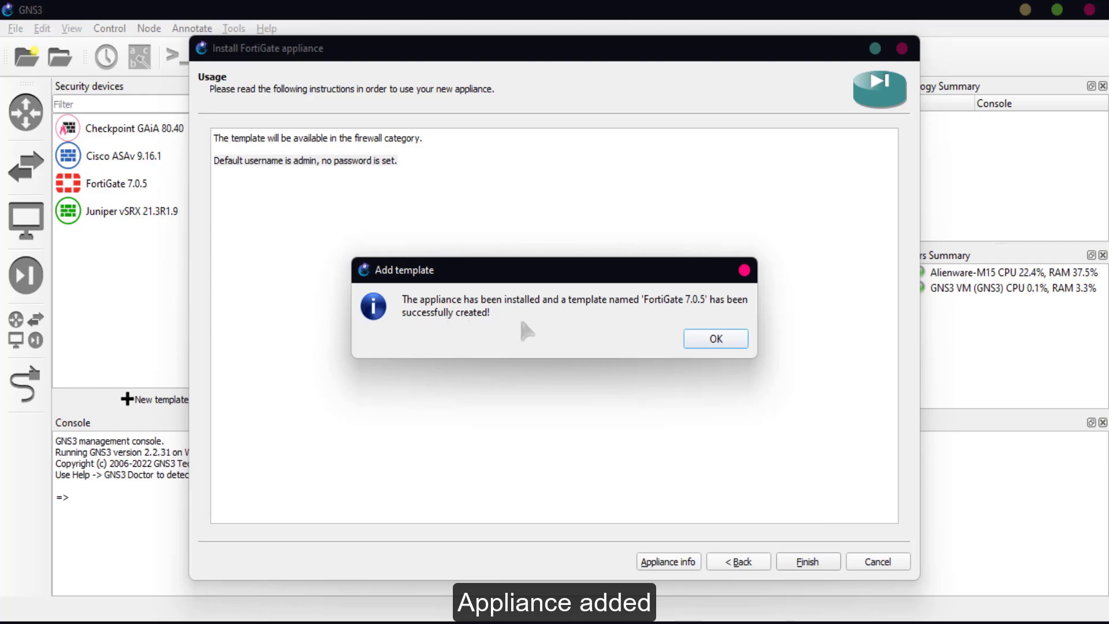
pyautogui.click(720, 340)
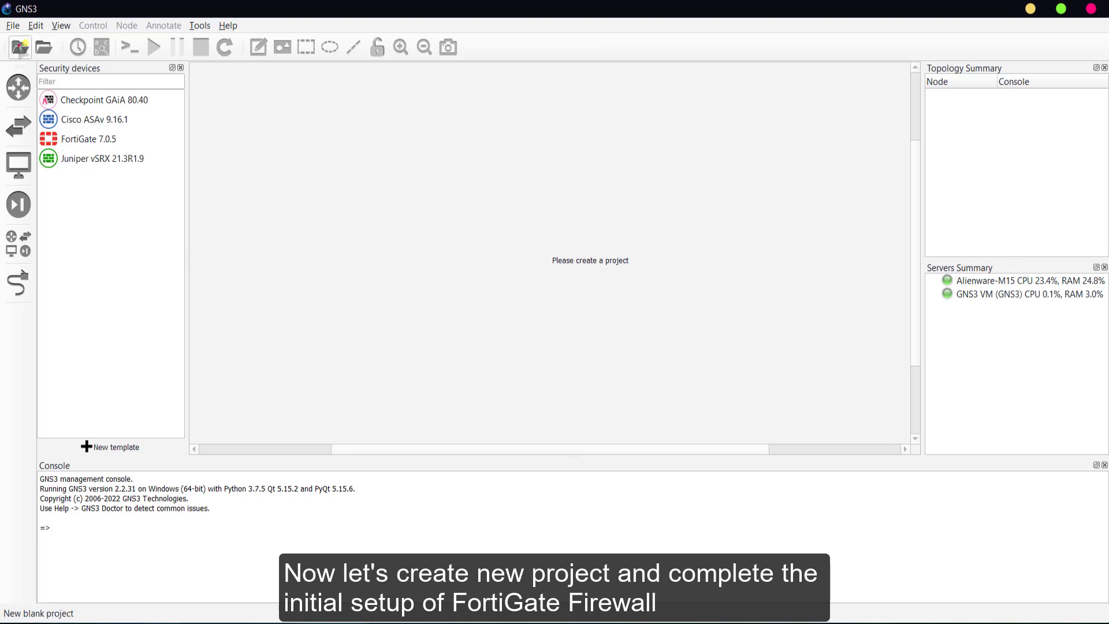
# - Create a new project named 'Fortigate Test'
pyautogui.click(19, 47)
pyautogui.click(426, 263)
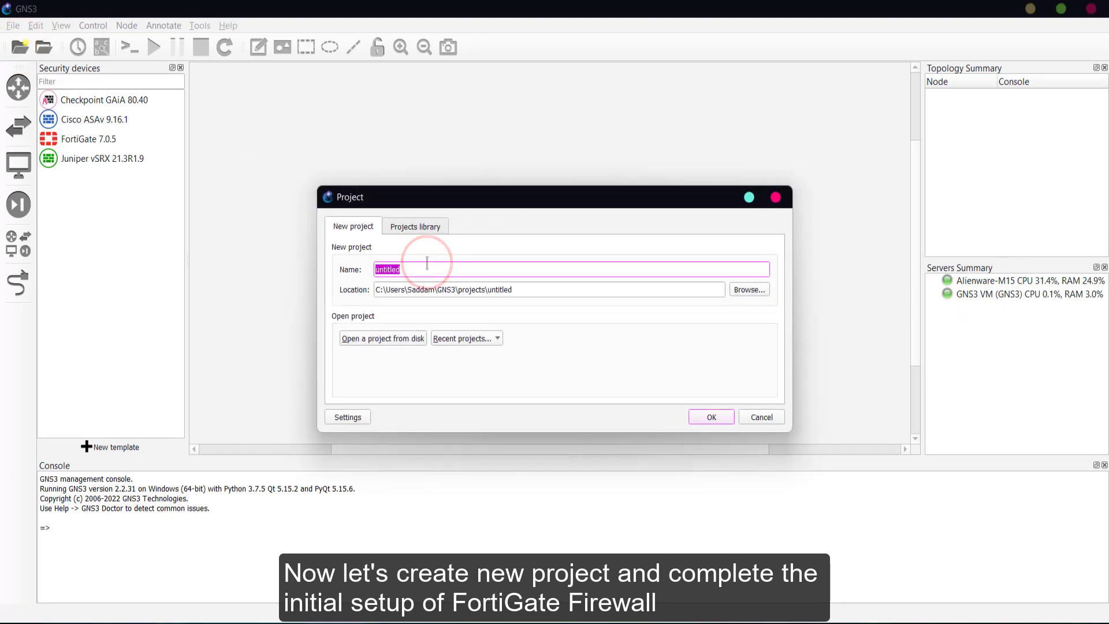
pyautogui.write('Fortigate Test')
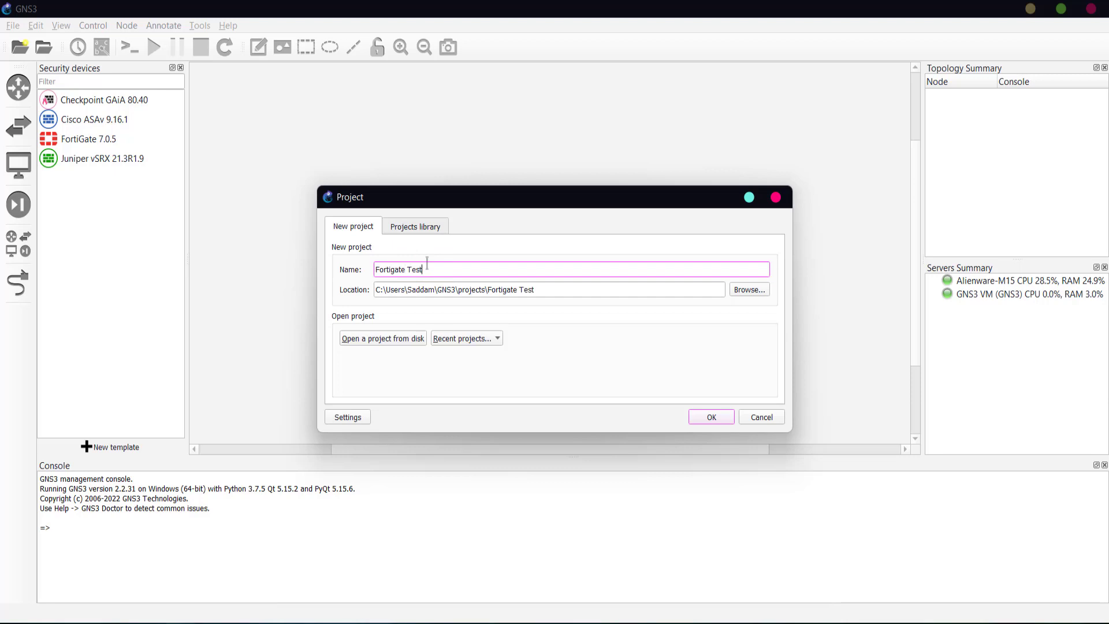
pyautogui.click(700, 419)
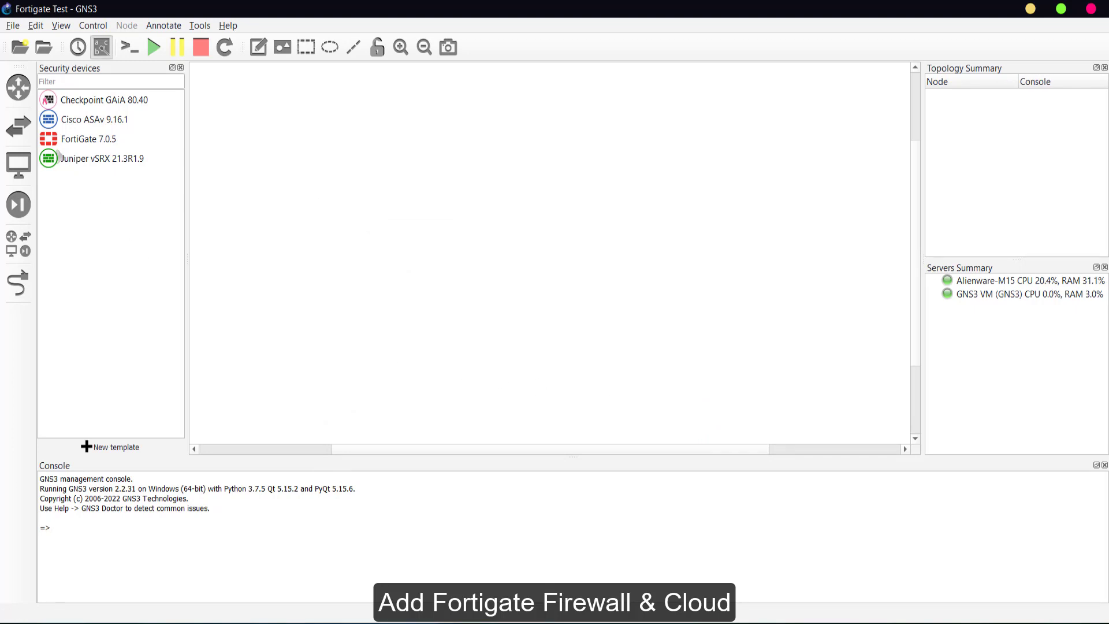
# - Place a FortiGate 7.0.5 node and a Cloud node above it on the canvas
pyautogui.moveTo(49, 138); pyautogui.dragTo(390, 321)
pyautogui.click(20, 244)
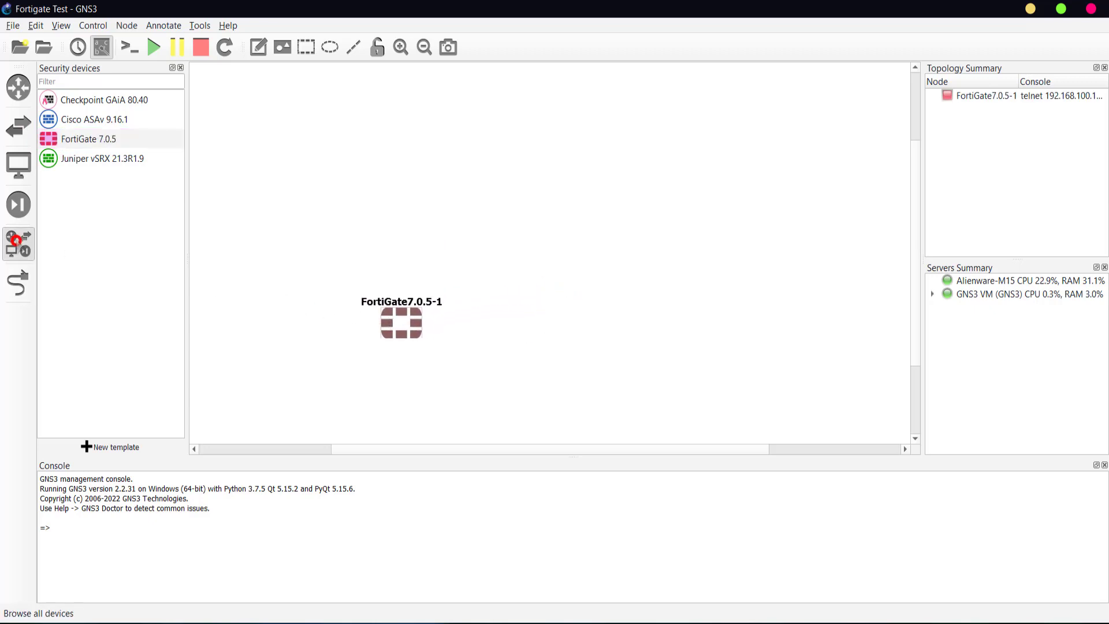
pyautogui.moveTo(46, 237); pyautogui.dragTo(401, 114)
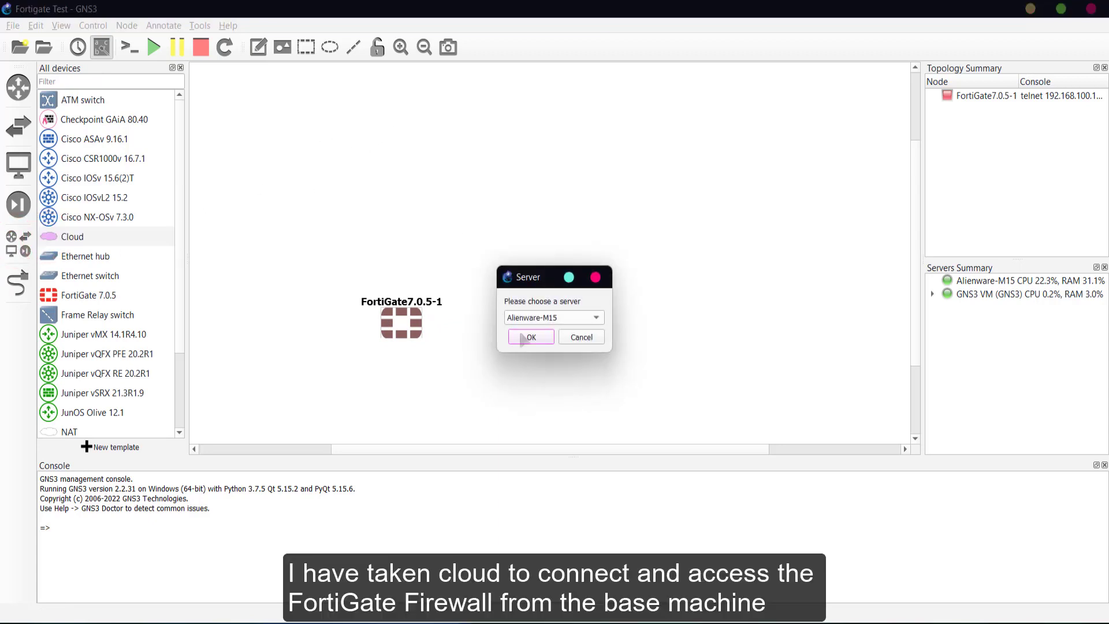
pyautogui.click(527, 337)
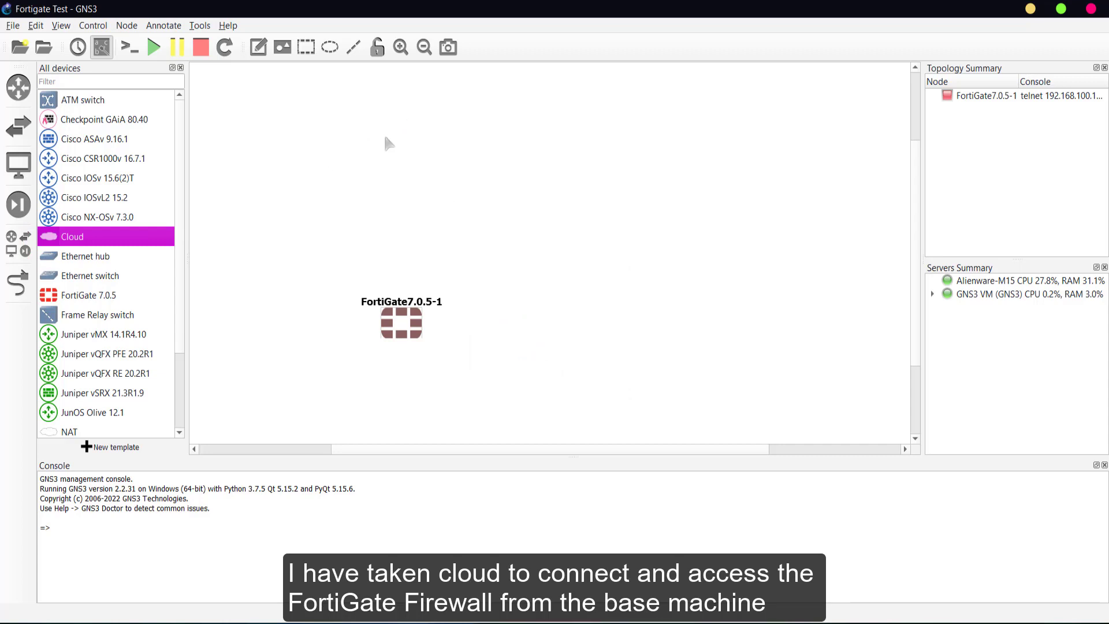
pyautogui.click(431, 136)
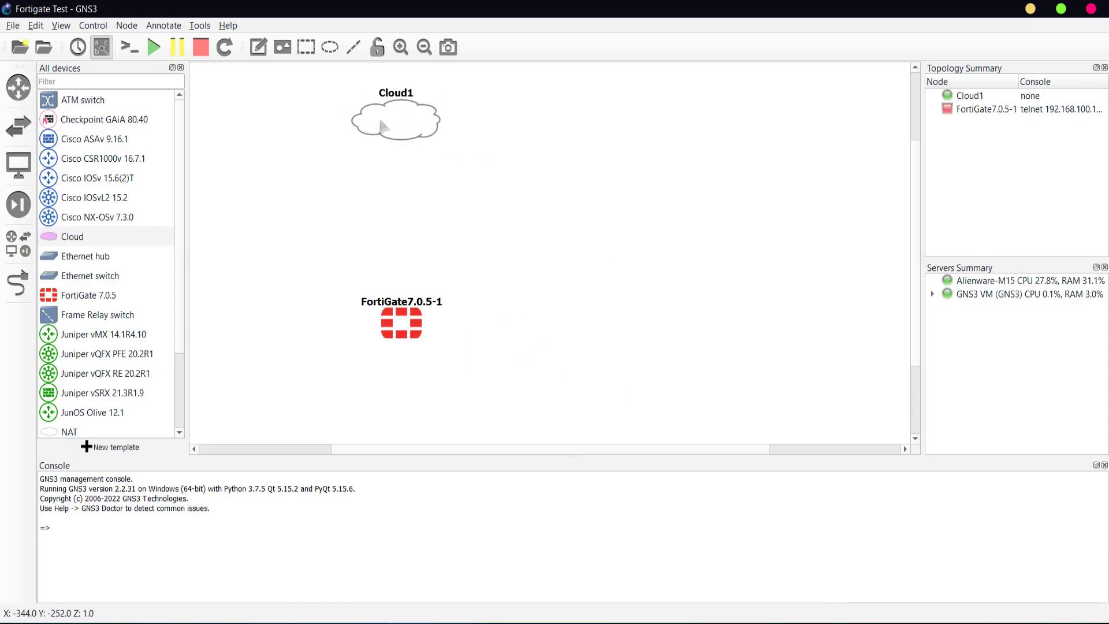
# - Replace Cloud1's Ethernet interface with VMware VMnet1 and VMnet8 adapters and save the configuration
pyautogui.rightClick(377, 122)
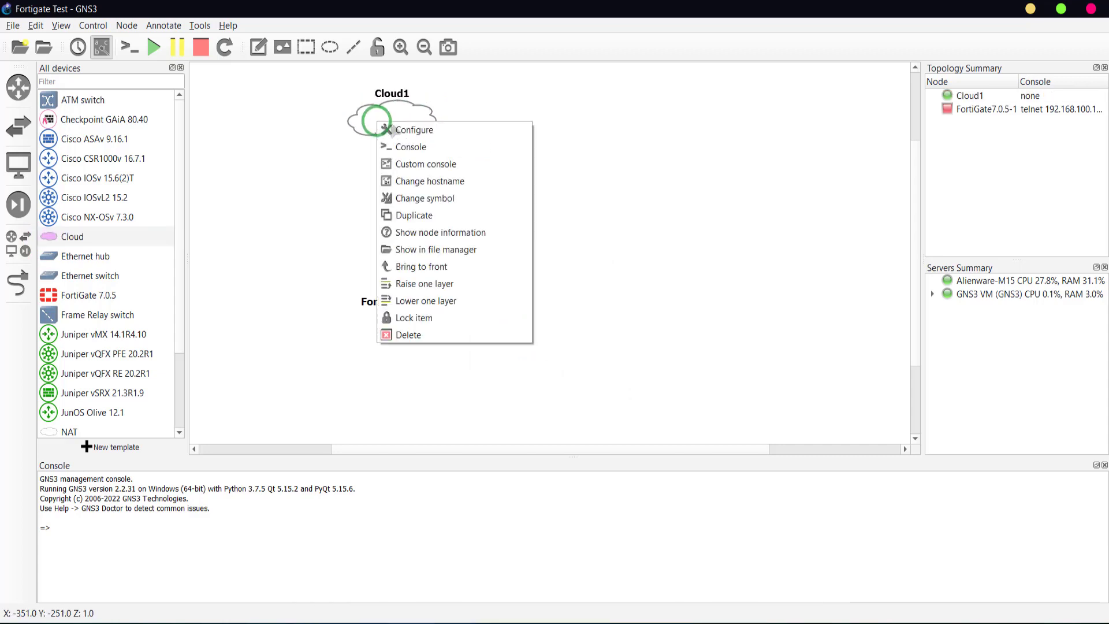
pyautogui.click(425, 136)
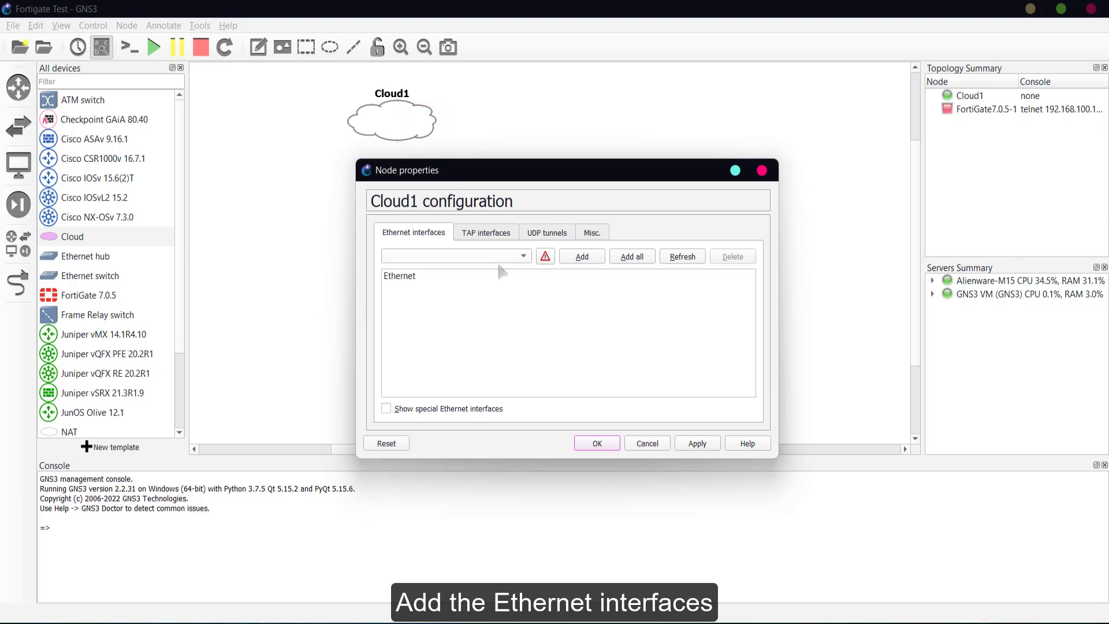
pyautogui.click(476, 256)
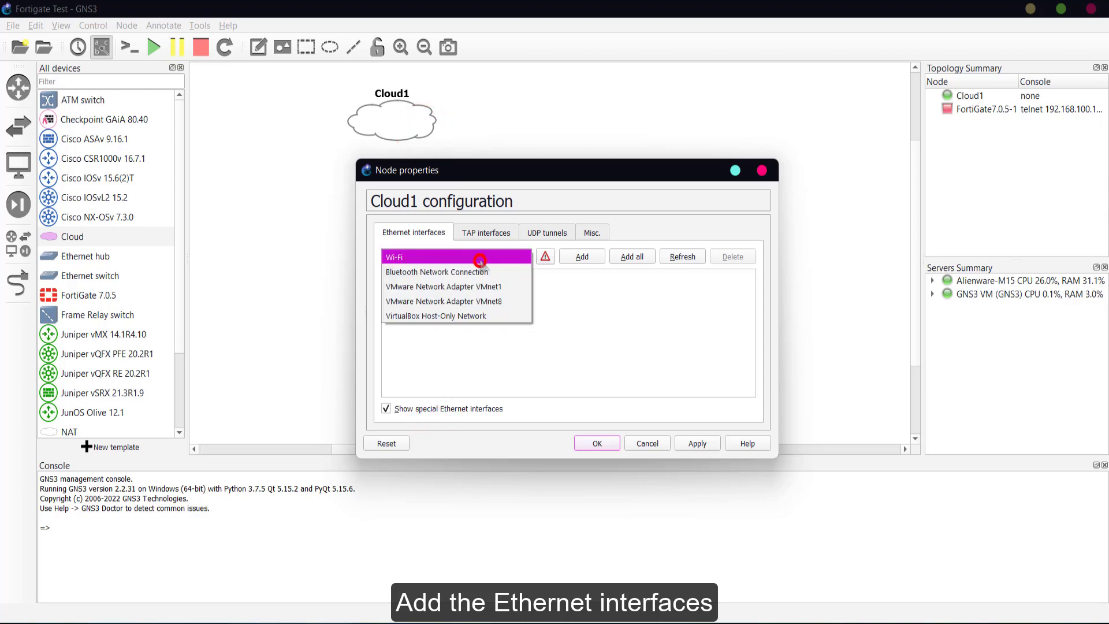
pyautogui.click(463, 287)
pyautogui.click(578, 250)
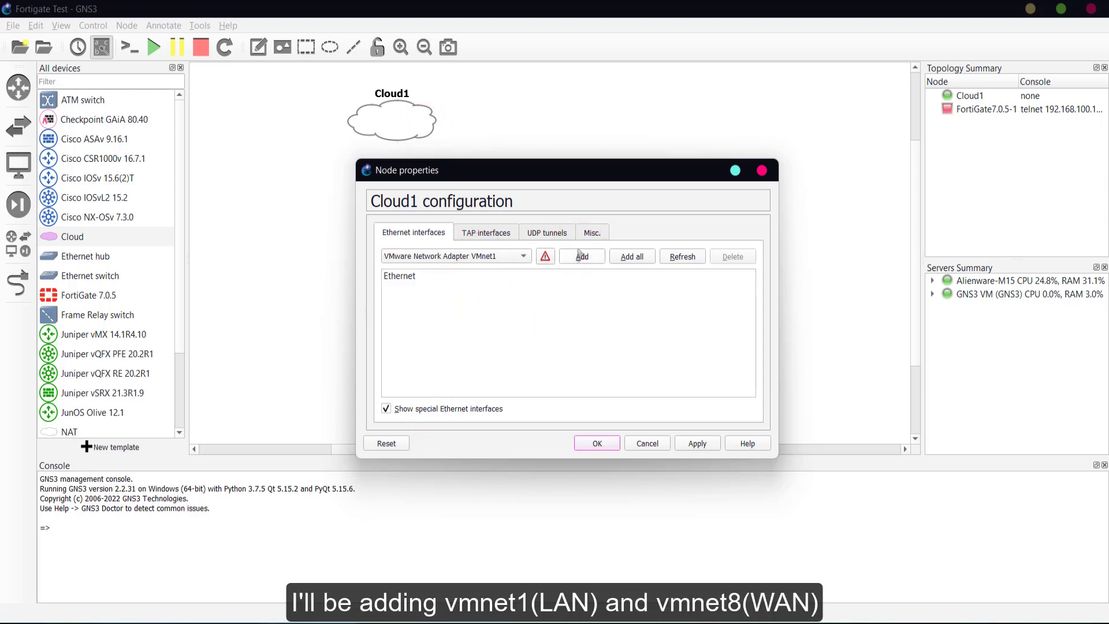
pyautogui.click(582, 255)
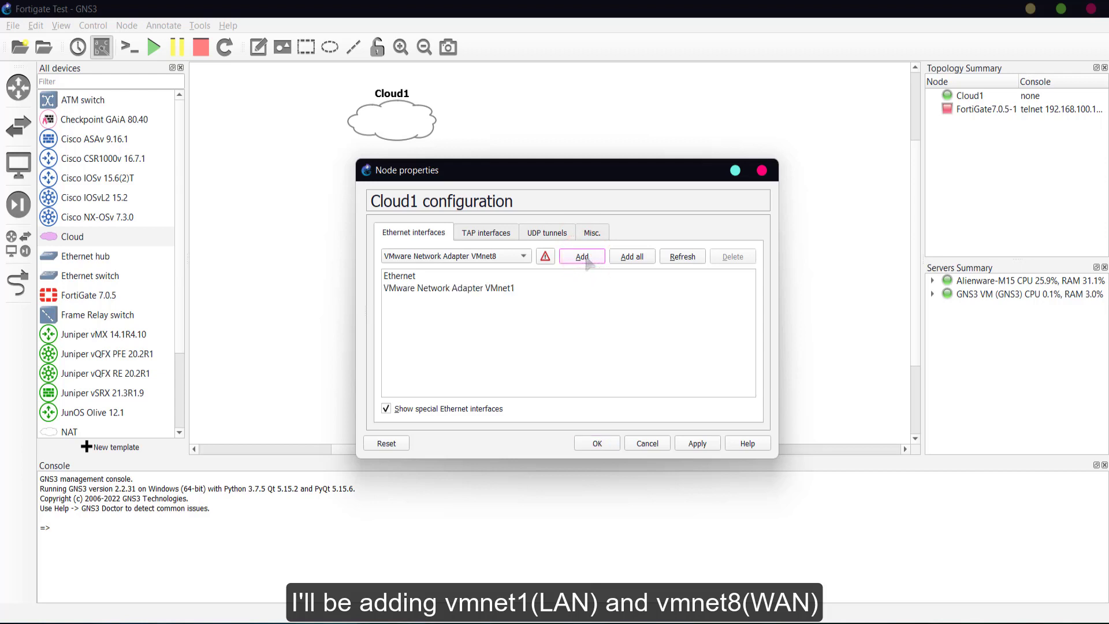
pyautogui.click(585, 257)
pyautogui.click(414, 277)
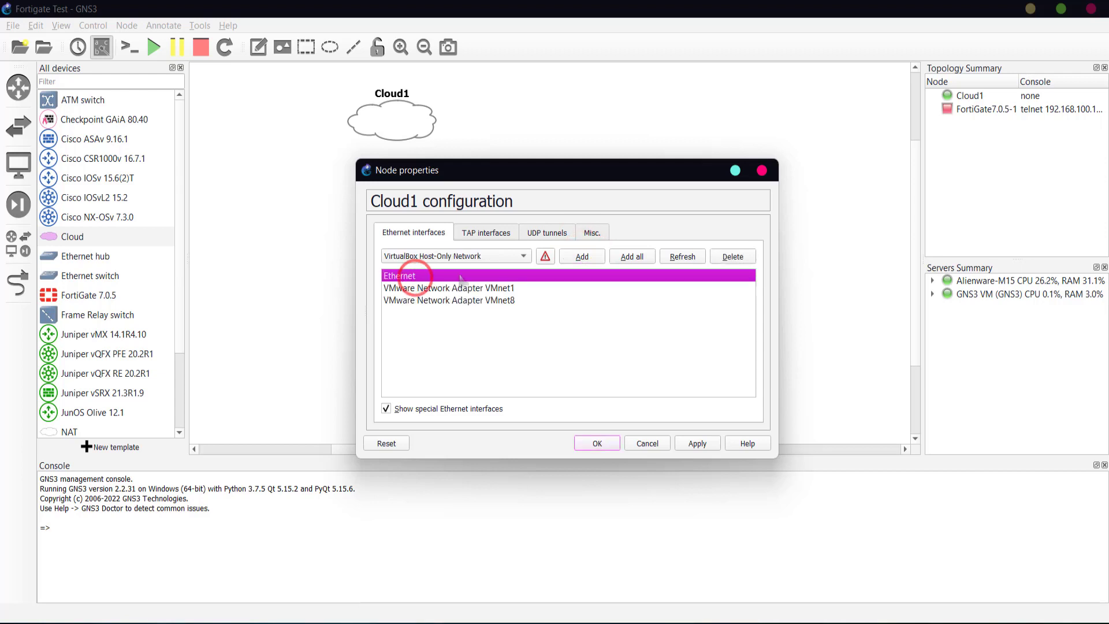
pyautogui.click(728, 258)
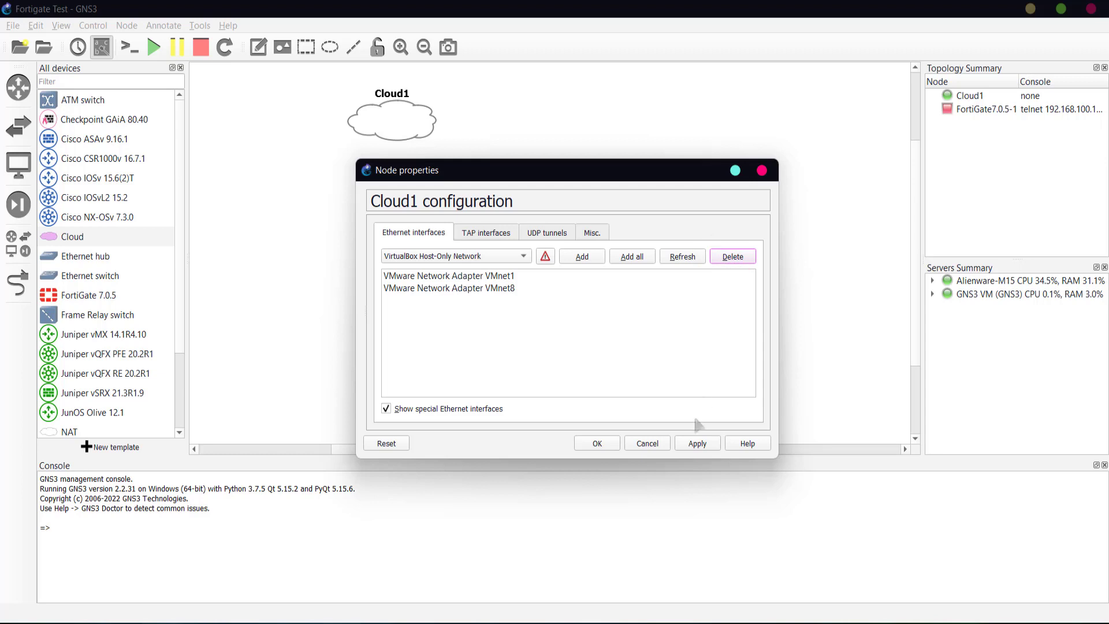
pyautogui.click(695, 444)
pyautogui.click(603, 446)
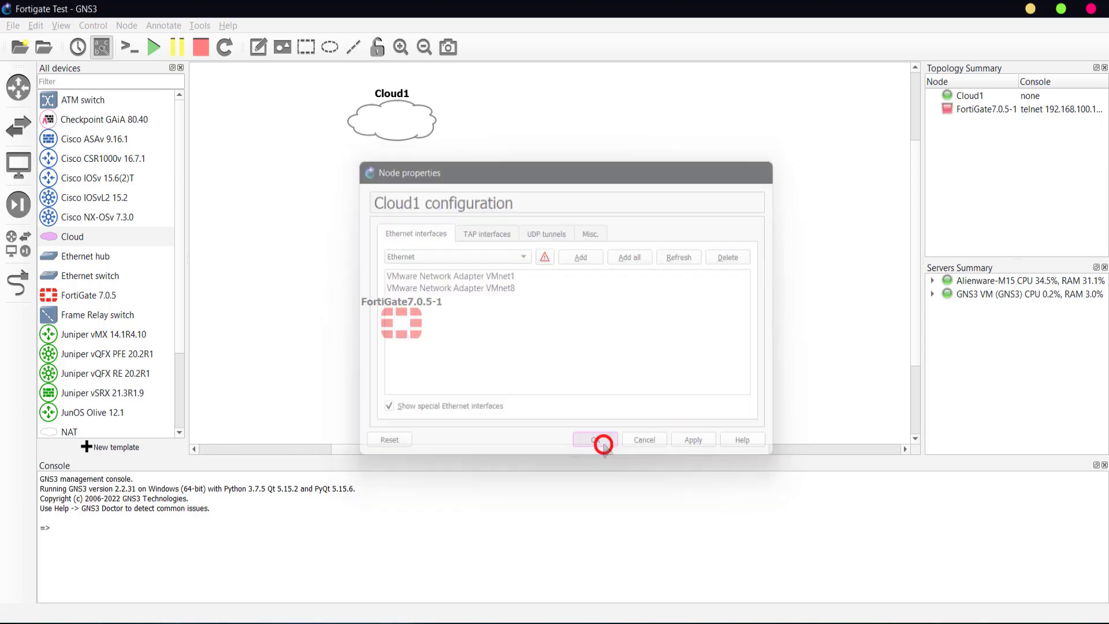
# - Link Cloud1's VMnet1 to FortiGate Port1 and reposition the FortiGate node
pyautogui.click(19, 283)
pyautogui.click(390, 124)
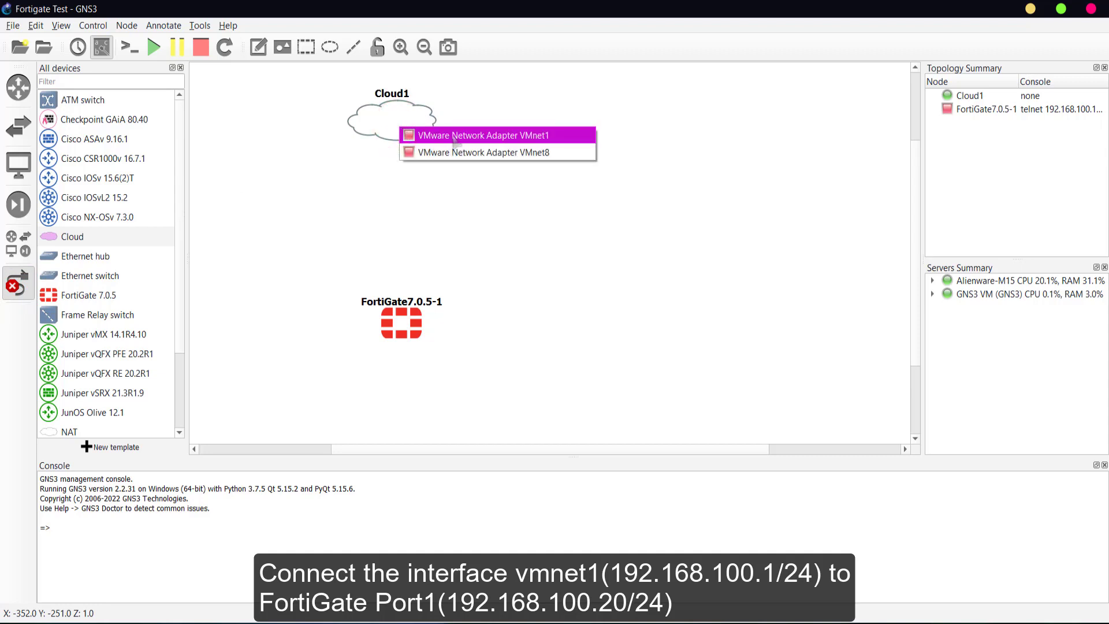
pyautogui.click(453, 137)
pyautogui.click(398, 319)
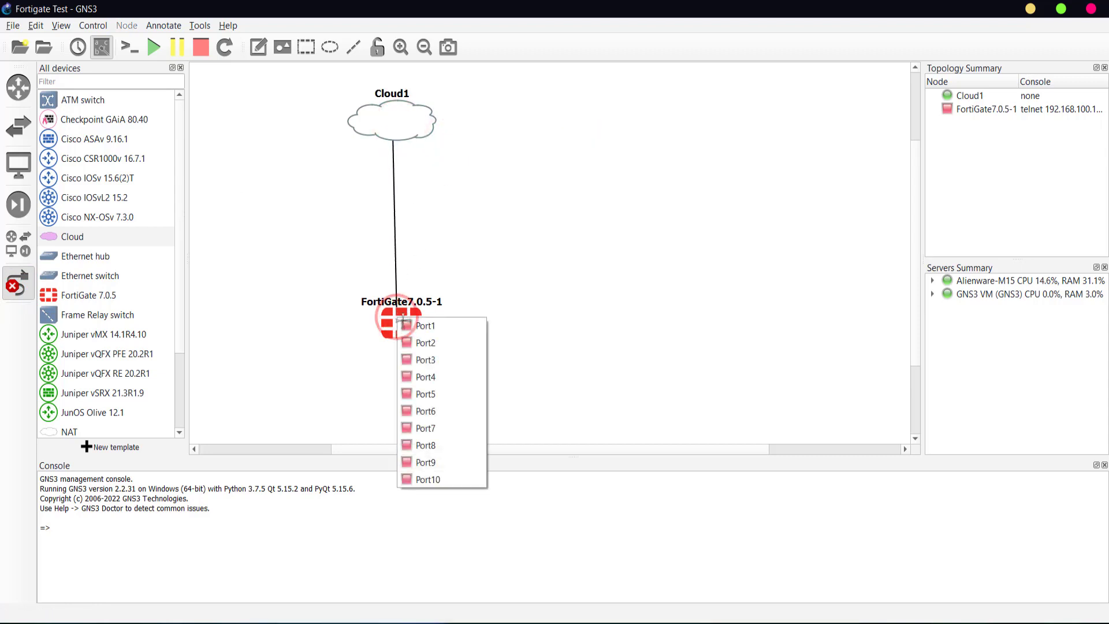
pyautogui.click(409, 326)
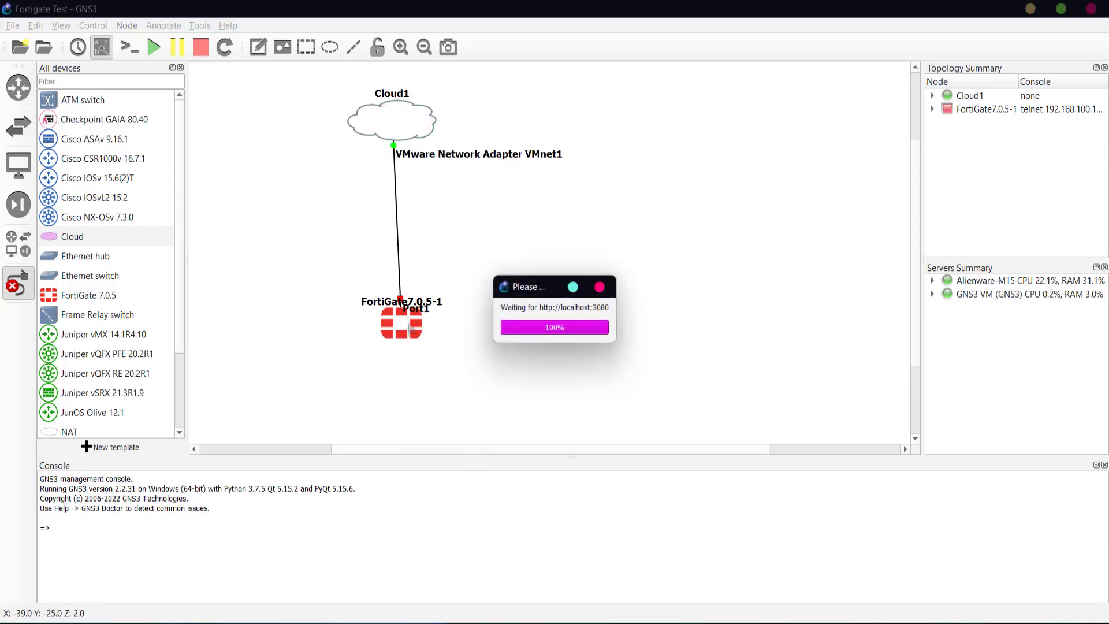
pyautogui.rightClick(345, 300)
pyautogui.moveTo(394, 329); pyautogui.dragTo(414, 291)
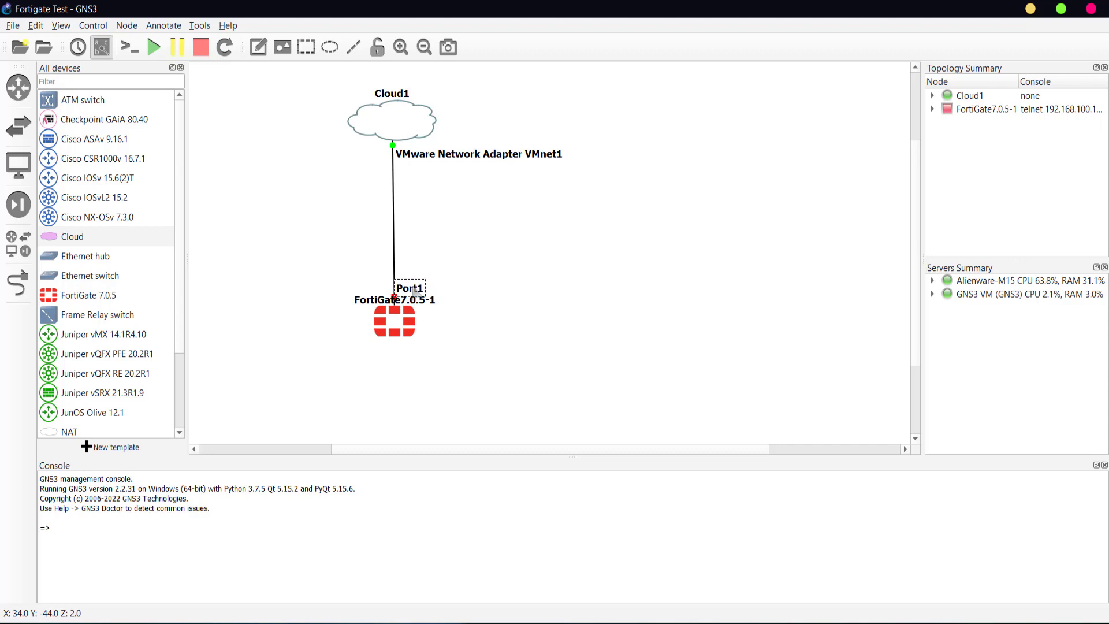
pyautogui.click(412, 324)
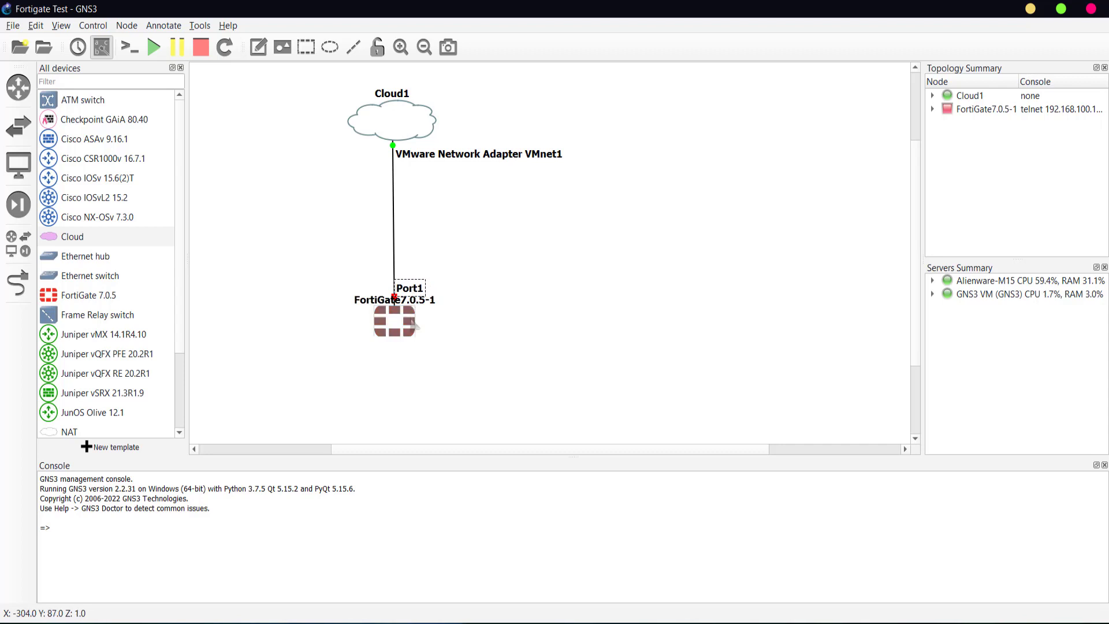
pyautogui.moveTo(415, 325); pyautogui.dragTo(416, 326)
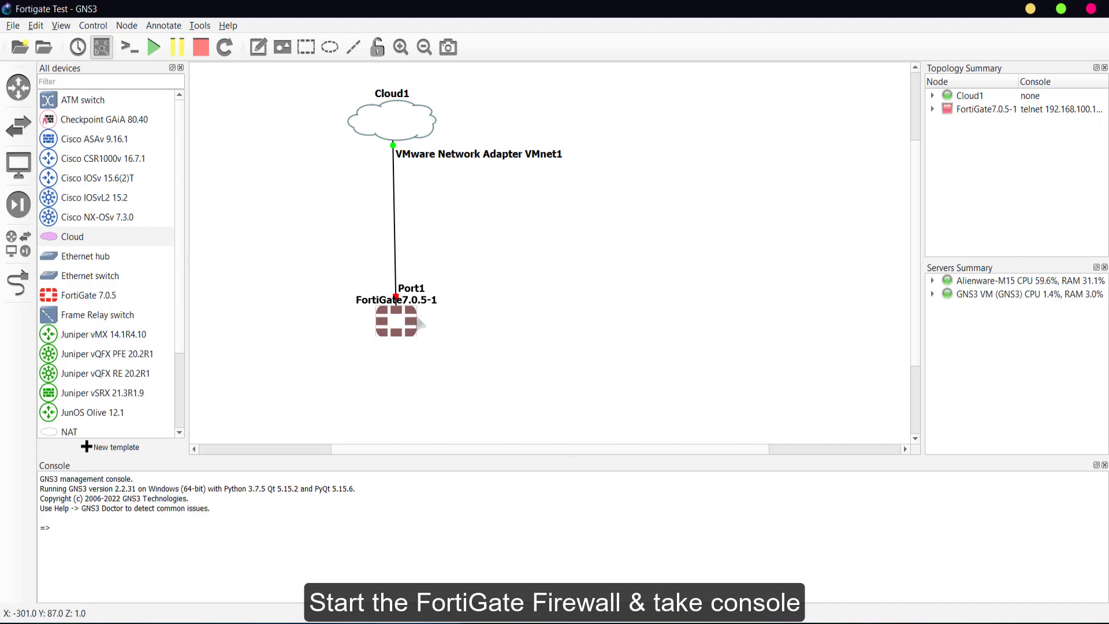
# - Start the FortiGate7.0.5-1 node and open its console
pyautogui.rightClick(412, 325)
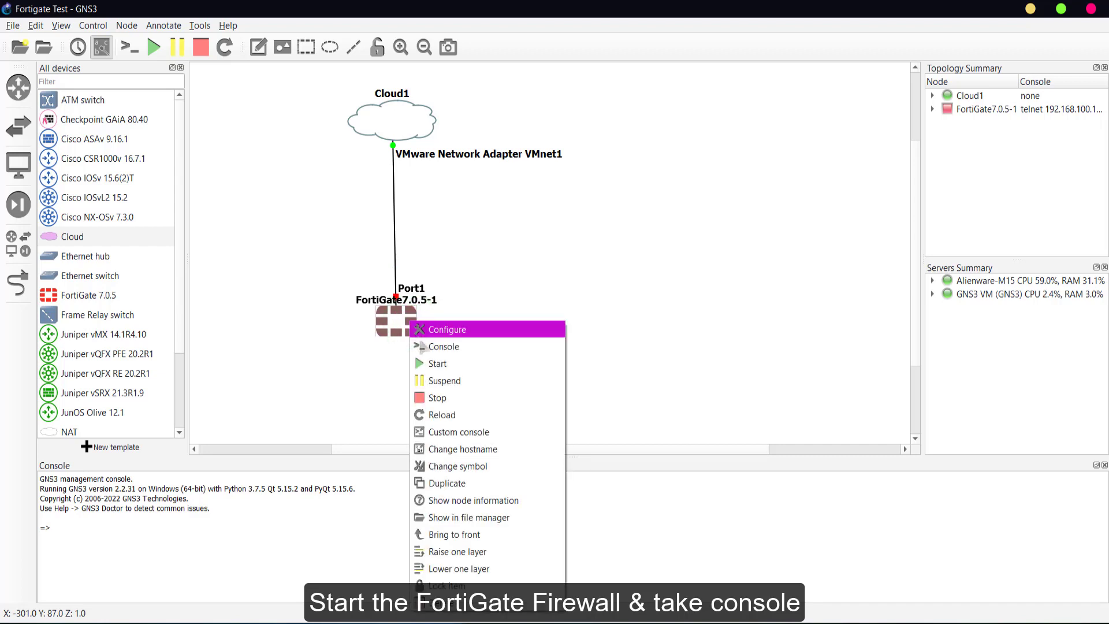
pyautogui.click(431, 363)
pyautogui.rightClick(409, 318)
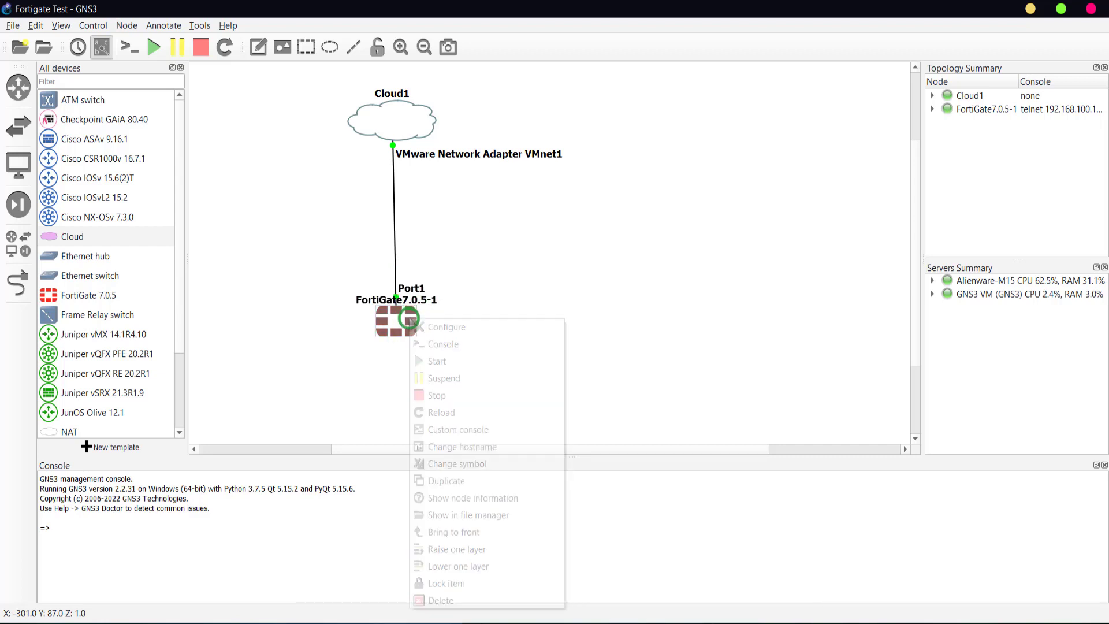
pyautogui.click(443, 346)
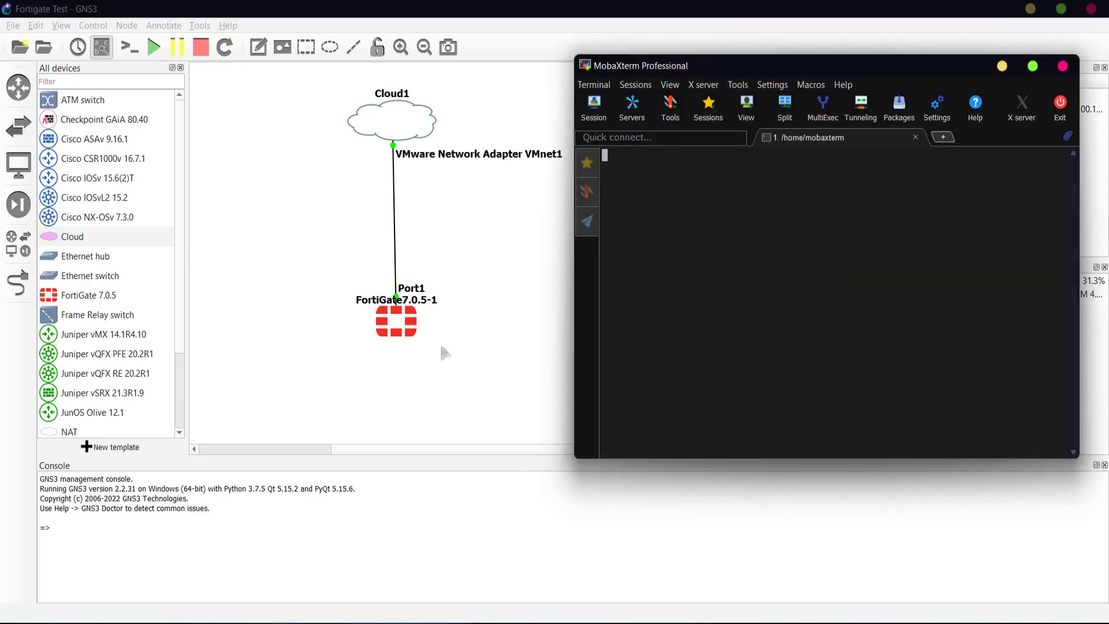
# - Log in to the FortiGate console as admin with a blank password, then set and confirm a new password
pyautogui.moveTo(809, 66); pyautogui.dragTo(834, 68)
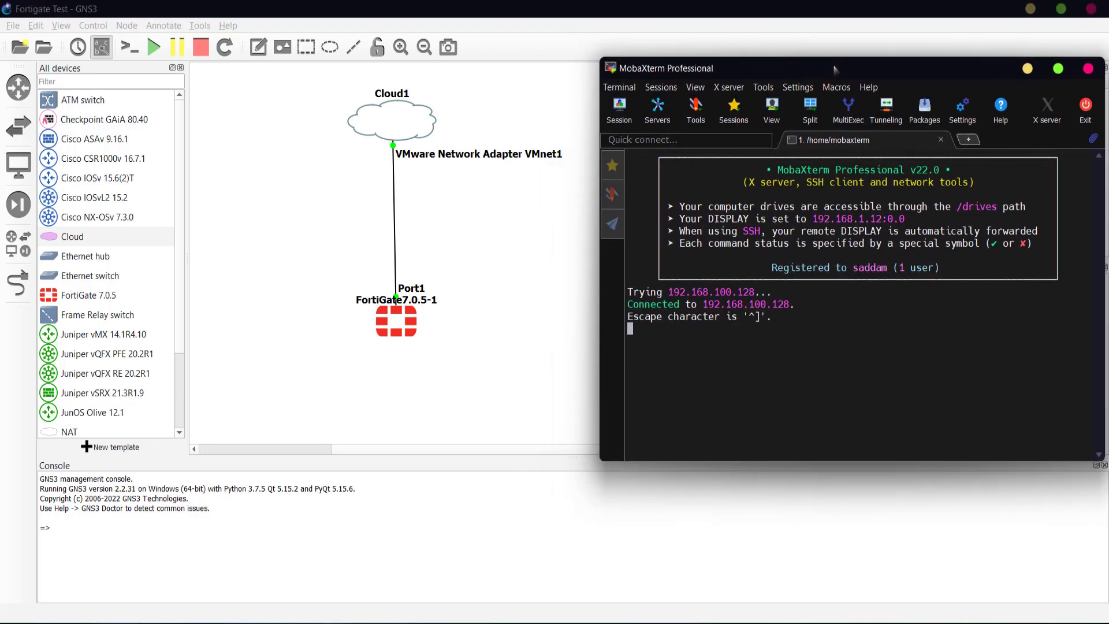
pyautogui.moveTo(600, 446); pyautogui.dragTo(458, 416)
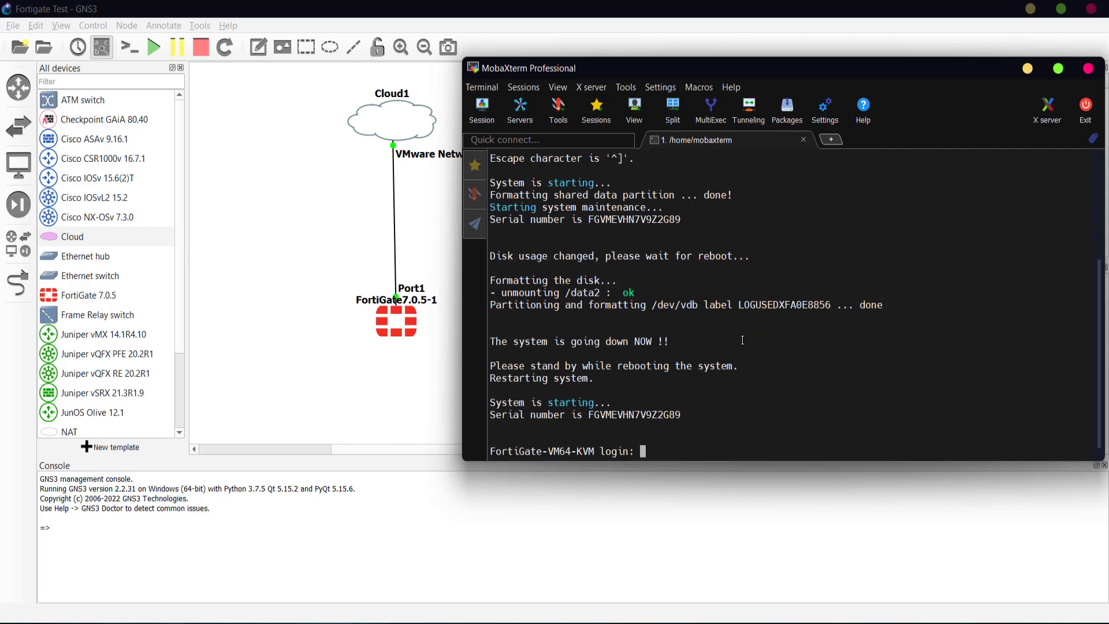
pyautogui.write('admin')
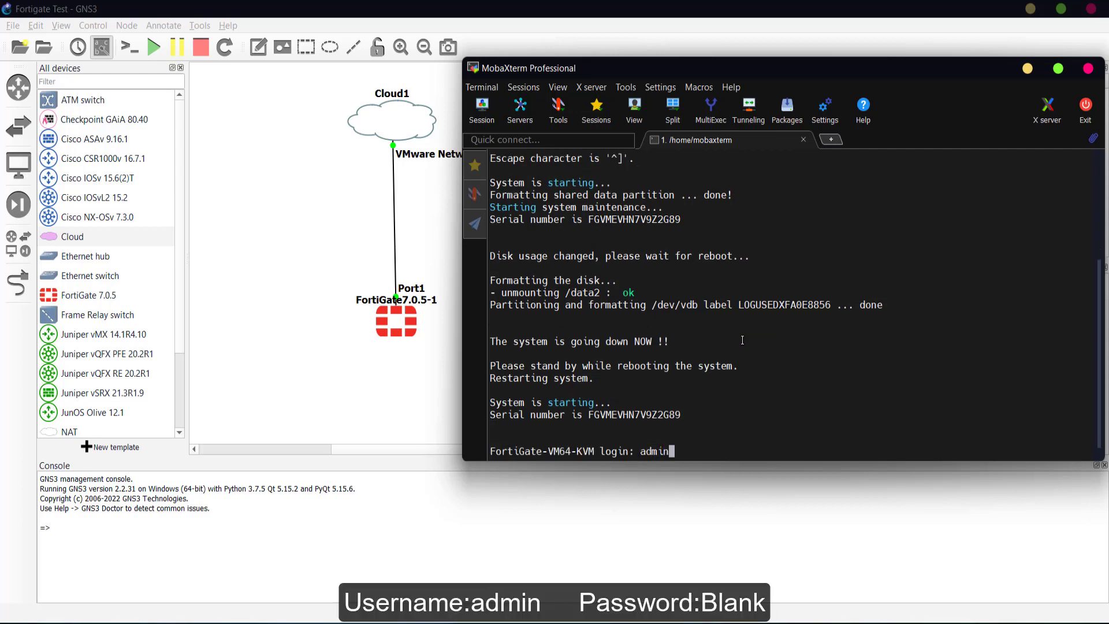
pyautogui.press('Return')
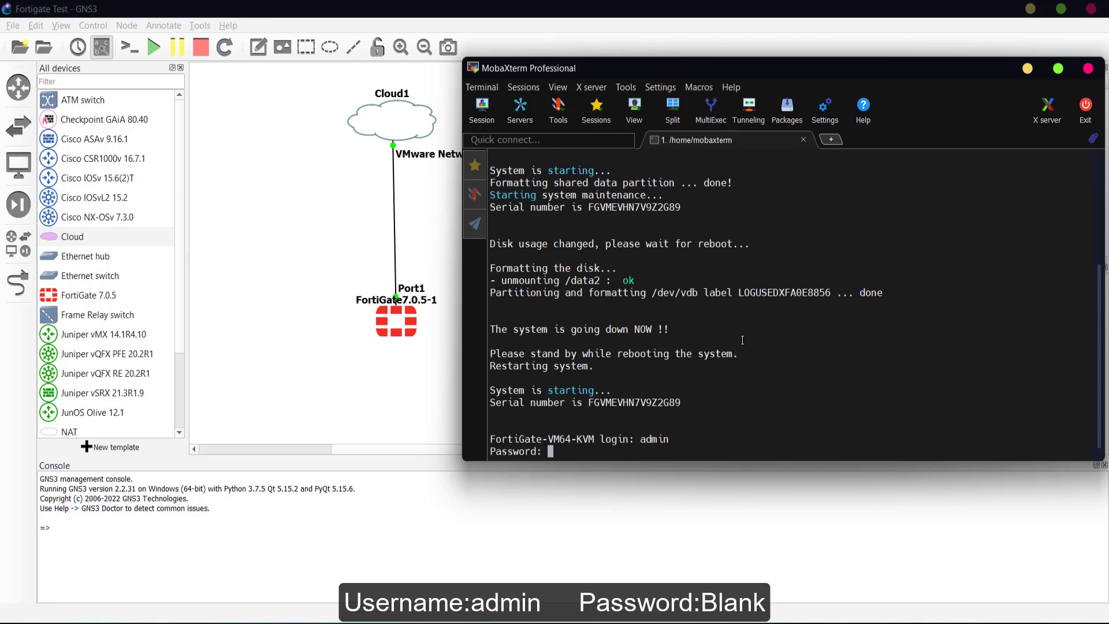
pyautogui.press('Return')
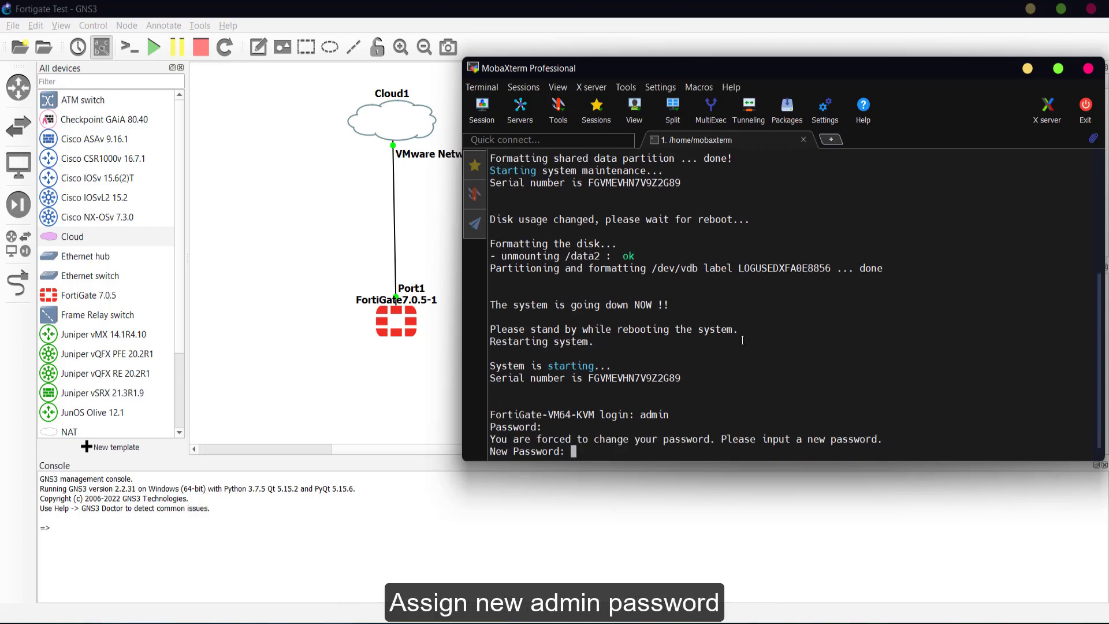
pyautogui.press('Return')
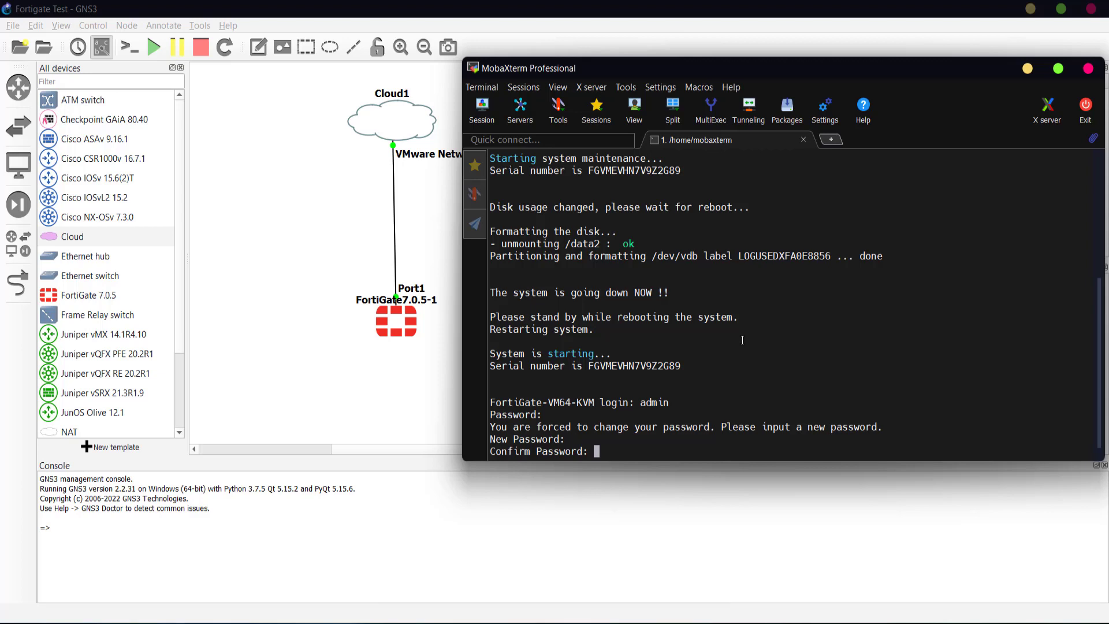
pyautogui.press('Return')
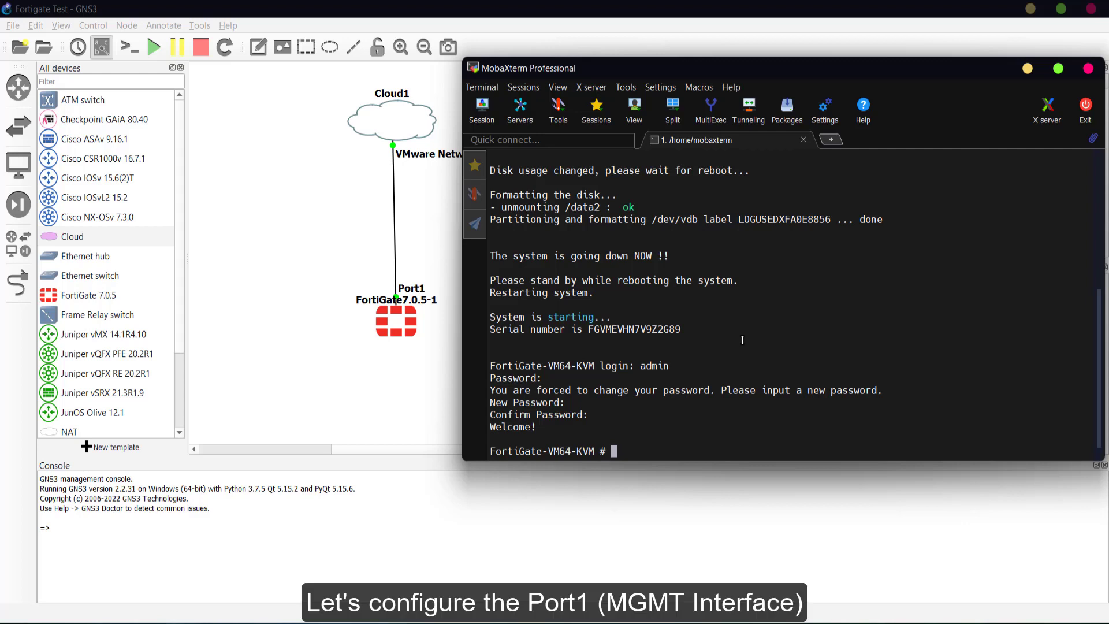
# - Enter the port1 interface configuration and display its current DHCP settings
pyautogui.write('config system interface')
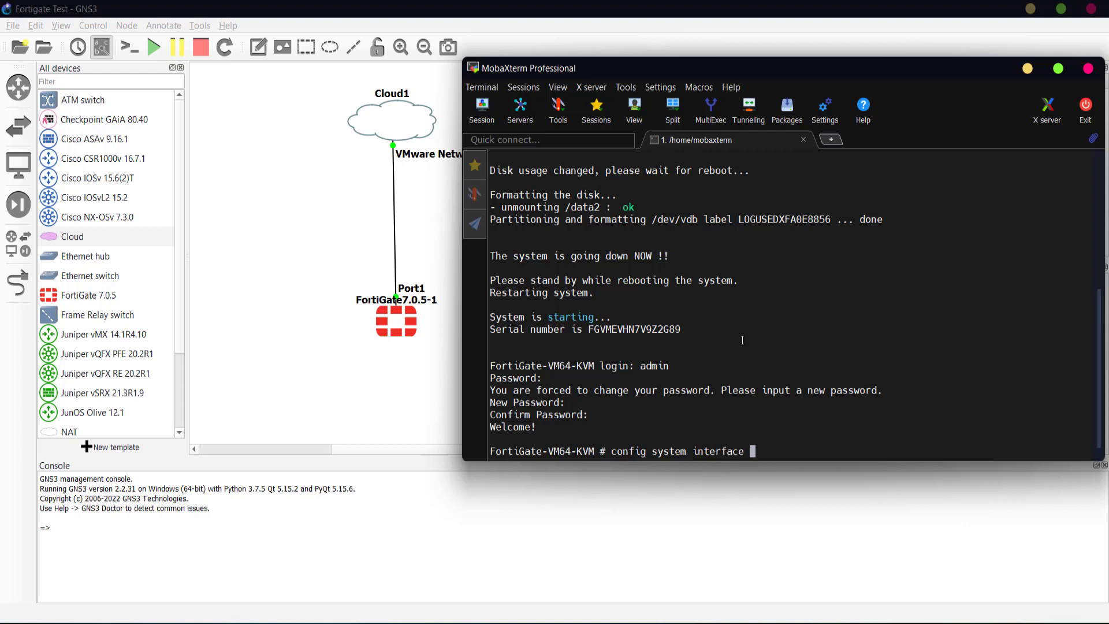
pyautogui.press('Return')
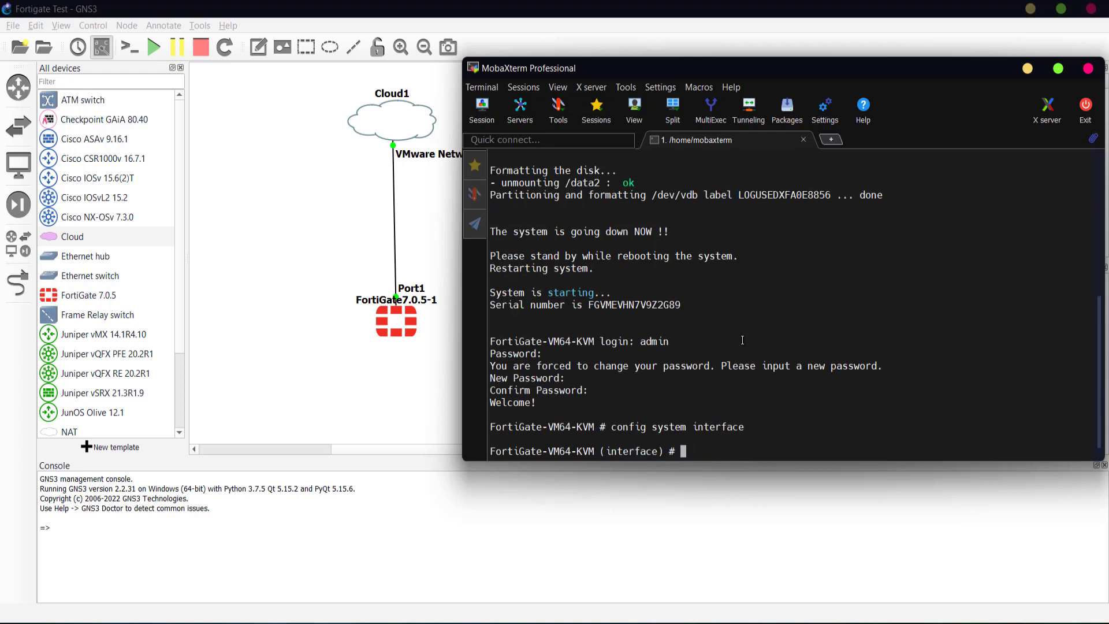
pyautogui.write('edit port1')
pyautogui.press('Return')
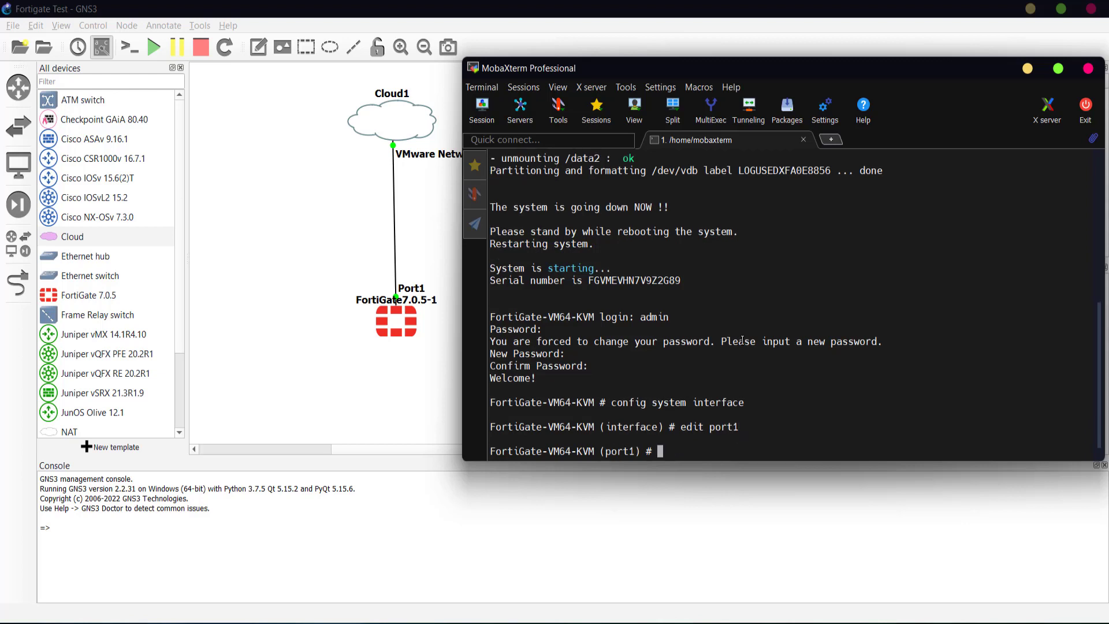
pyautogui.write('show')
pyautogui.press('Return')
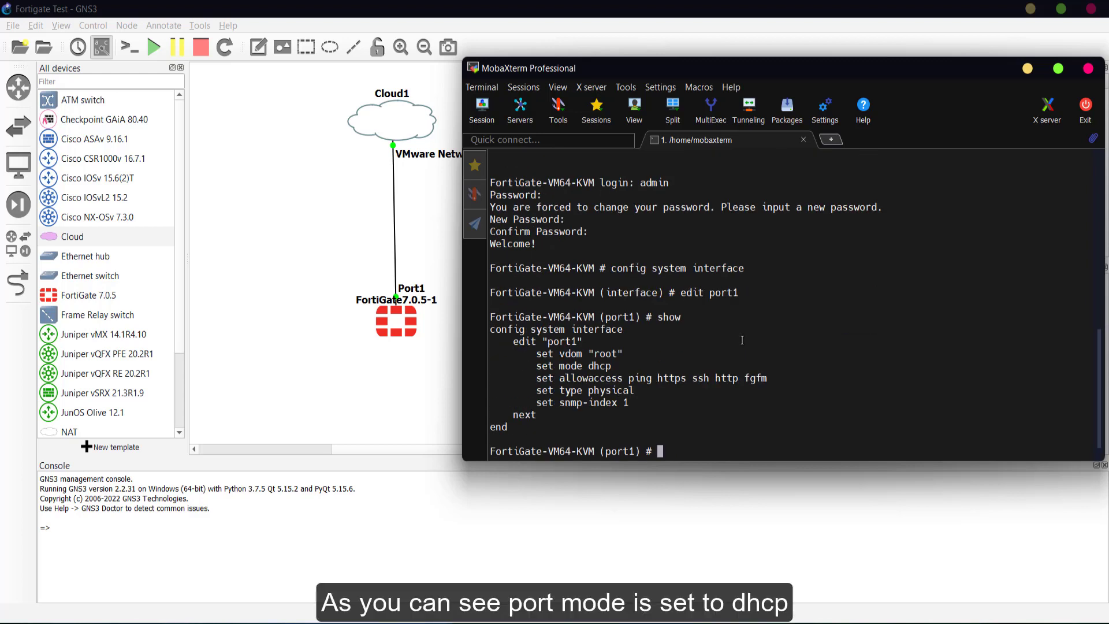
pyautogui.doubleClick(600, 365)
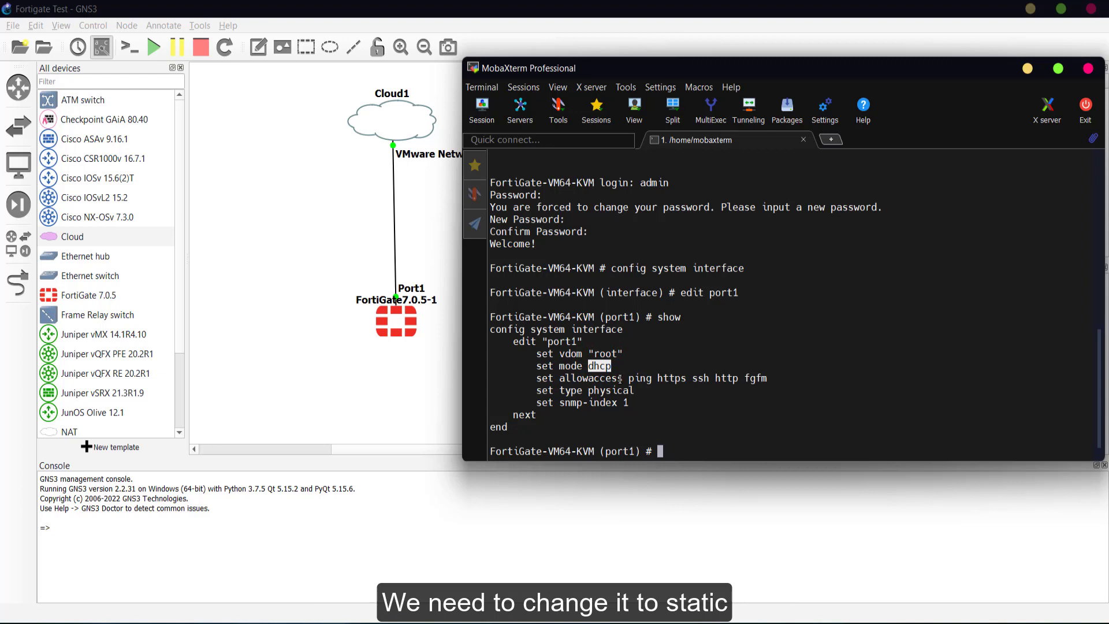
pyautogui.click(693, 443)
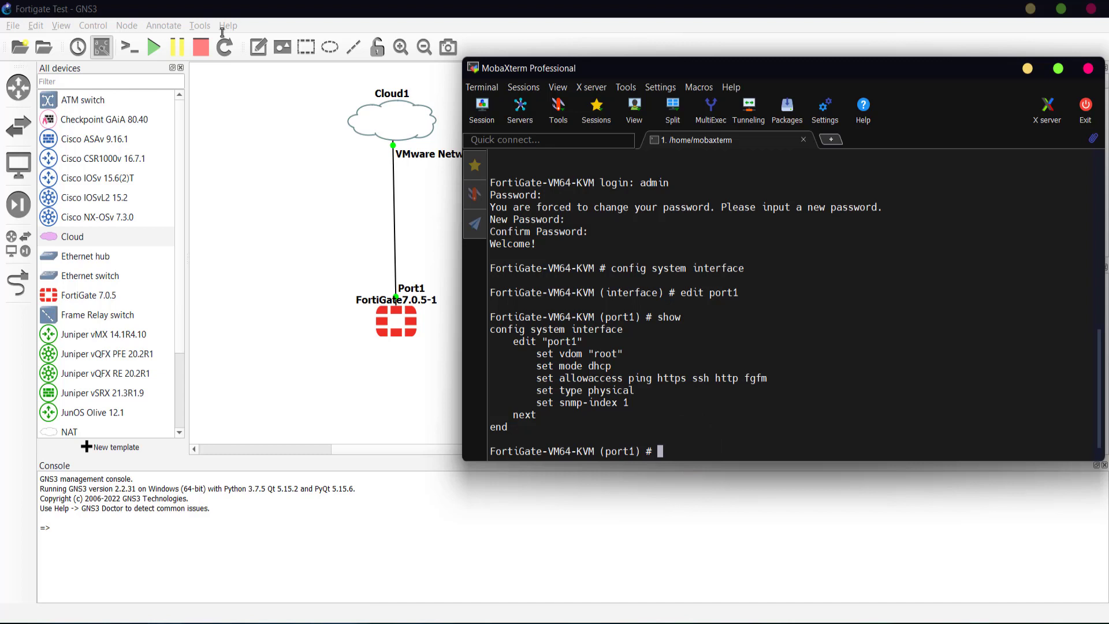
# - Switch port1 to static addressing at 192.168.100.20 255.255.255.0
pyautogui.write('set mode static')
pyautogui.press('Return')
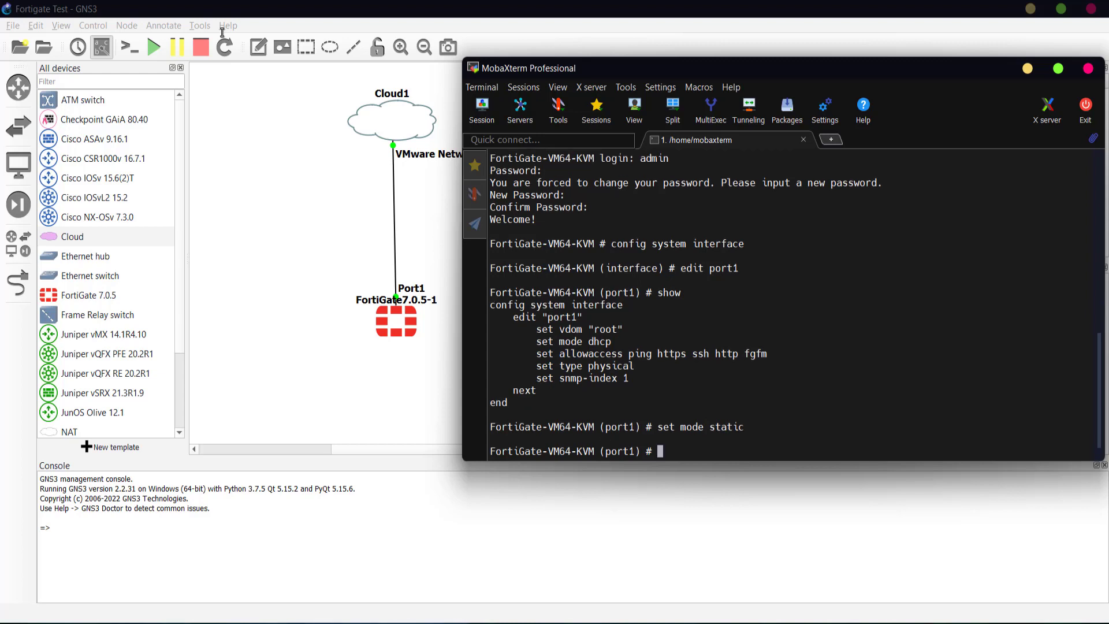
pyautogui.write('set ')
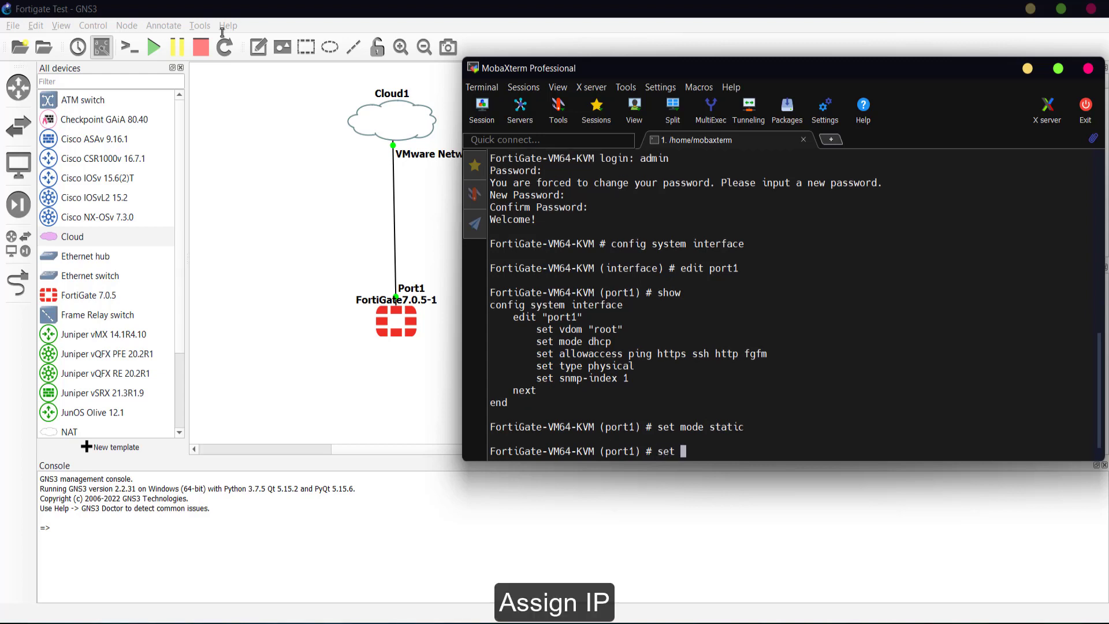
pyautogui.write('ip 192.168.10')
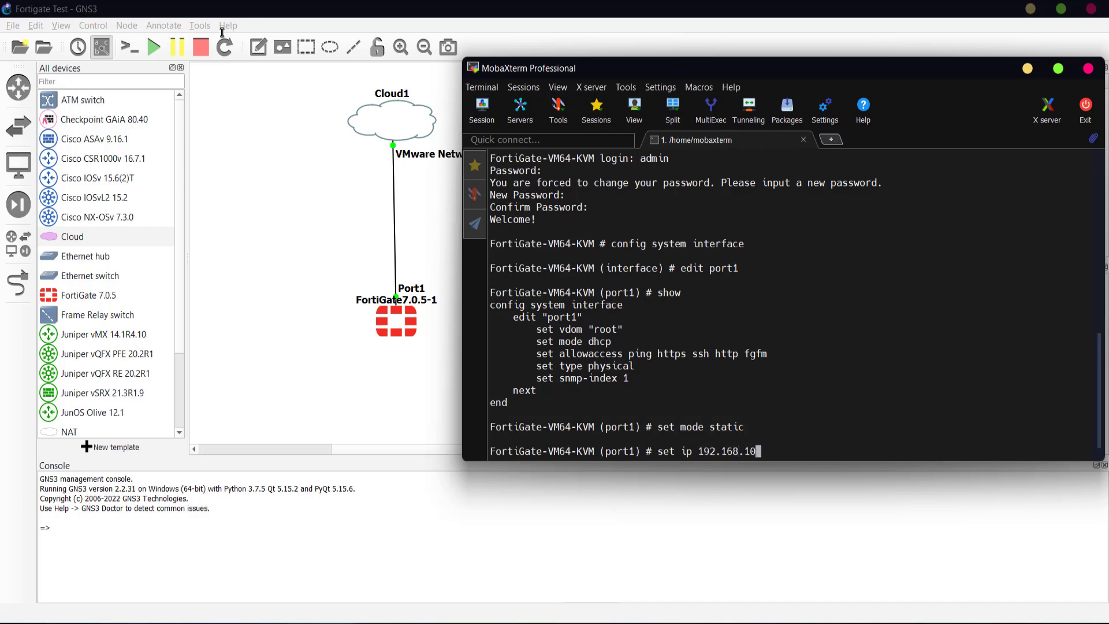
pyautogui.write('0.20 255.255.25')
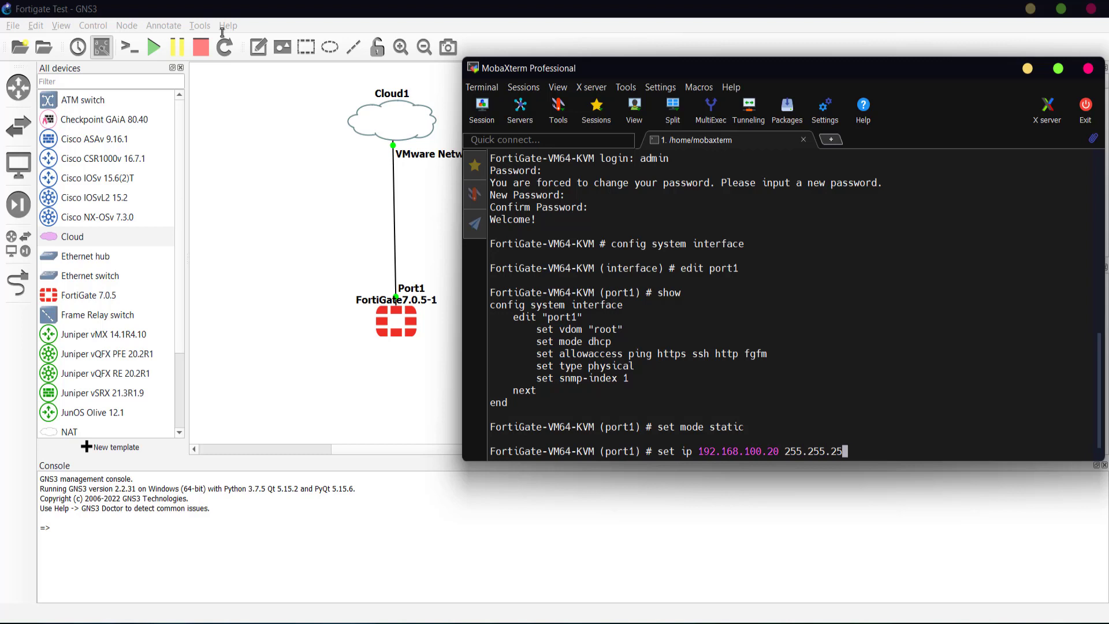
pyautogui.write('5.0')
pyautogui.press('Return')
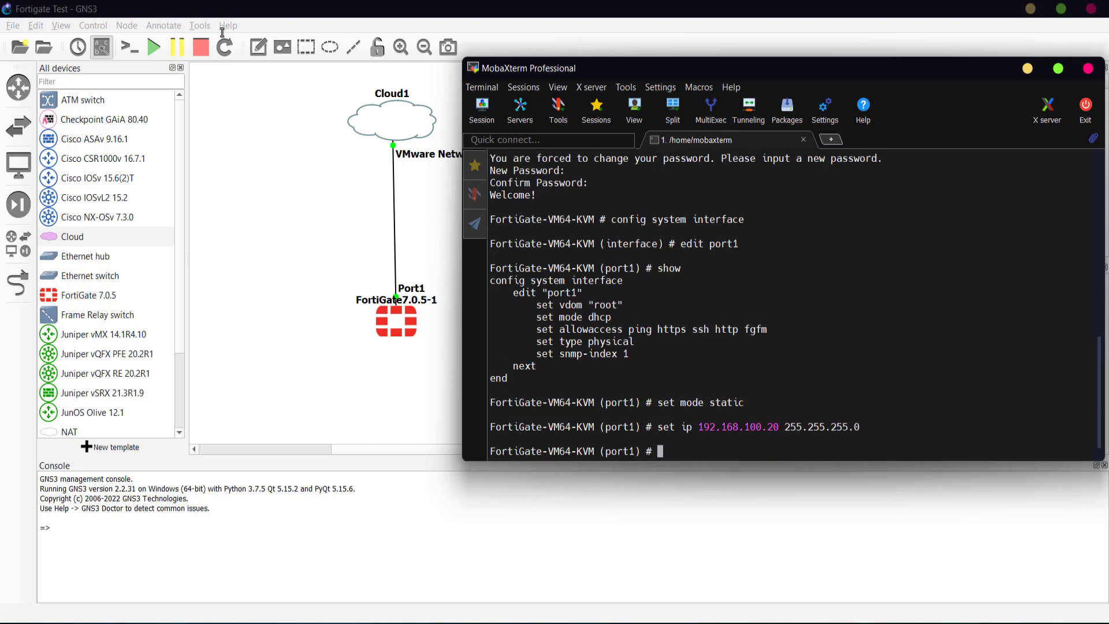
# - Allow https, ssh, ping and http on port1, set role undefined, alias MGMT, and save
pyautogui.write('set ')
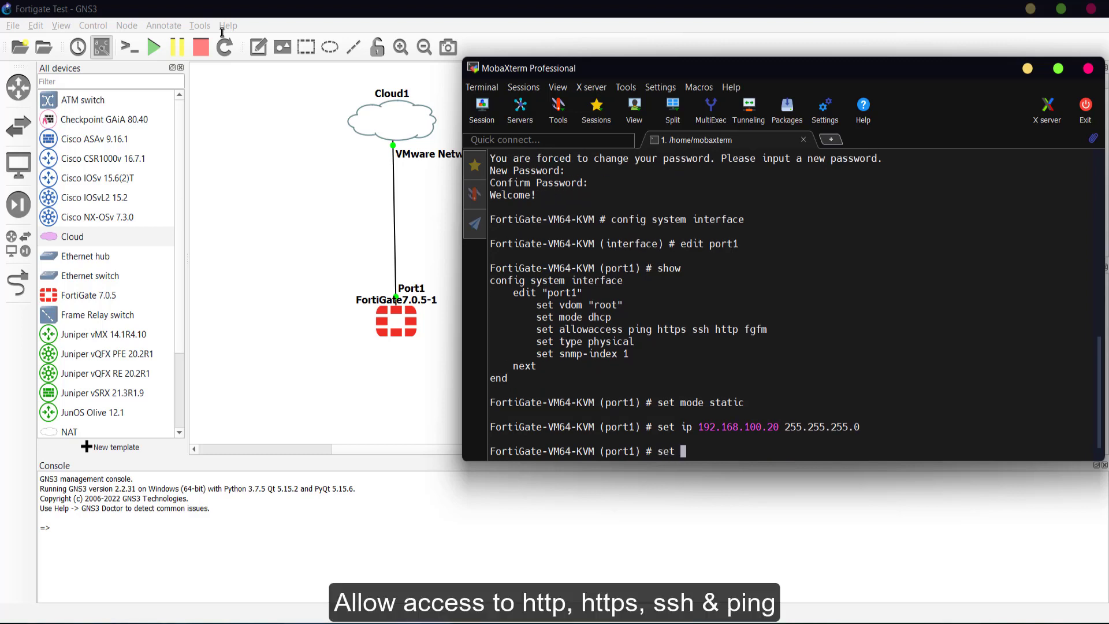
pyautogui.write('allowaccess https')
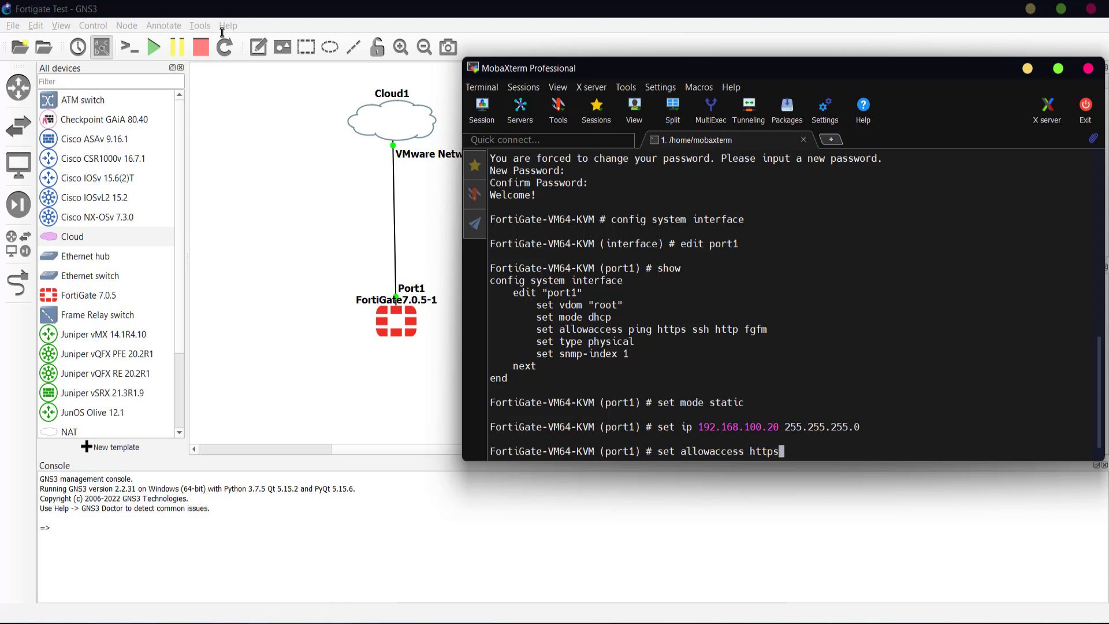
pyautogui.write(' ssh ping')
pyautogui.write('http')
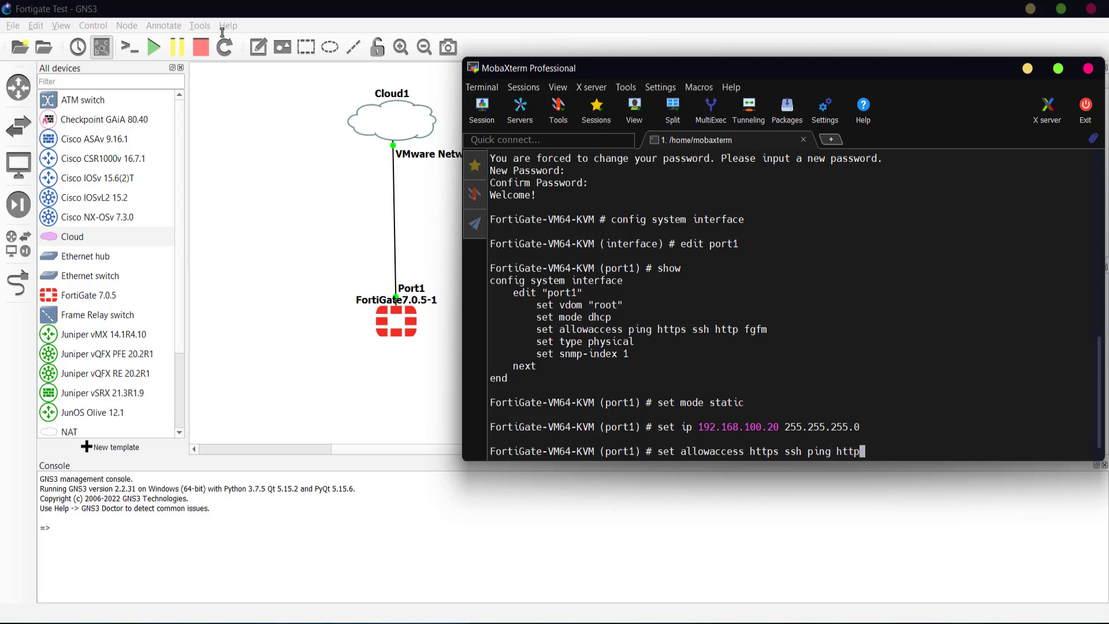
pyautogui.press('Return')
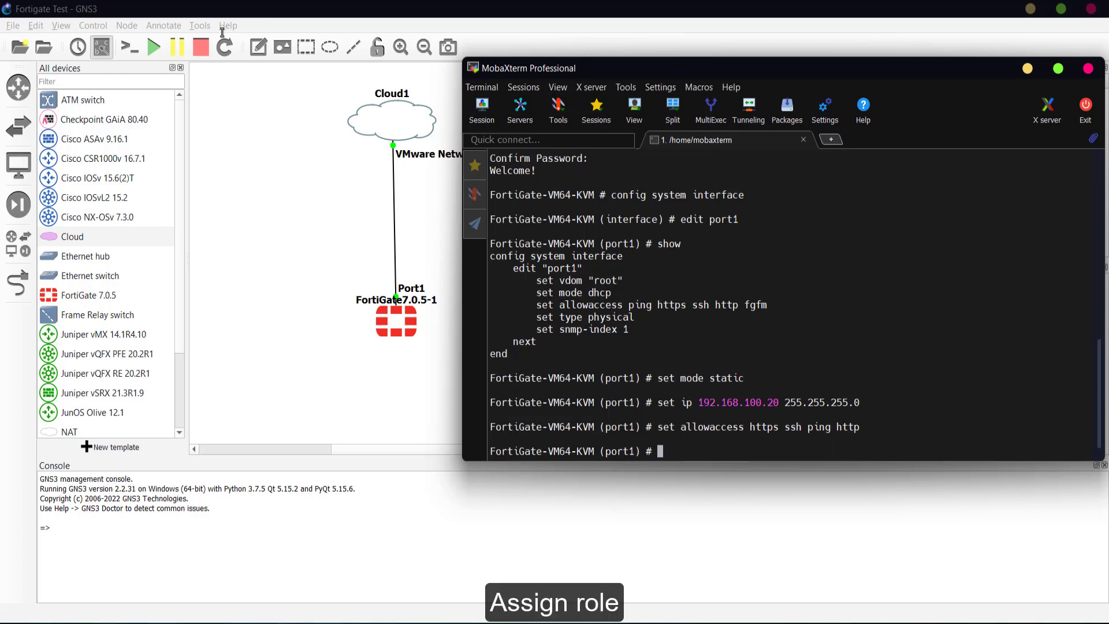
pyautogui.write('set role undefined')
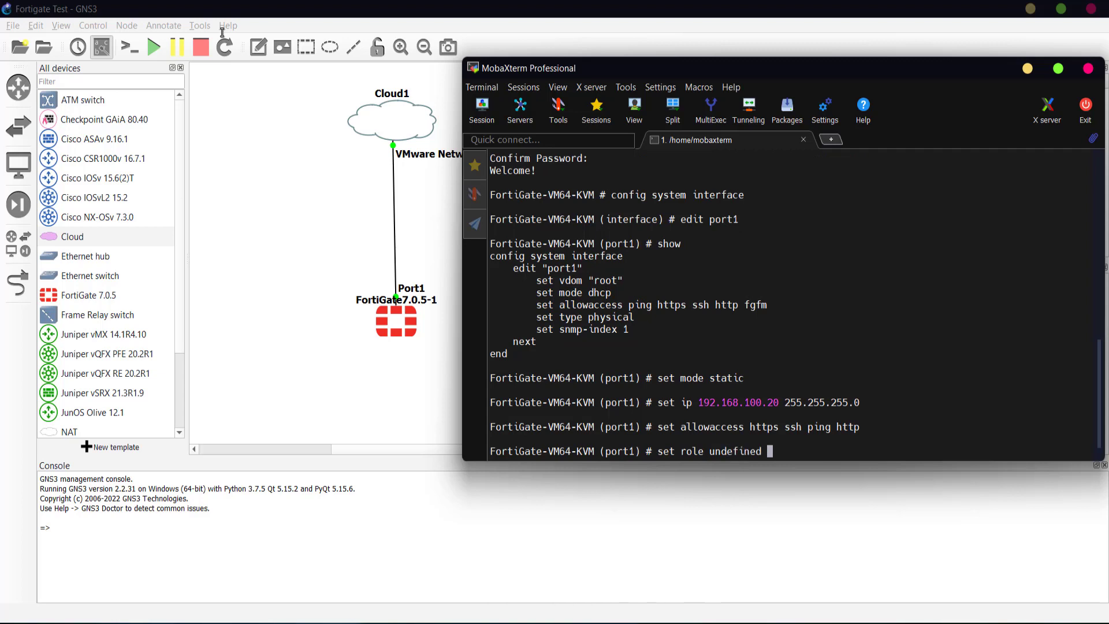
pyautogui.press('Return')
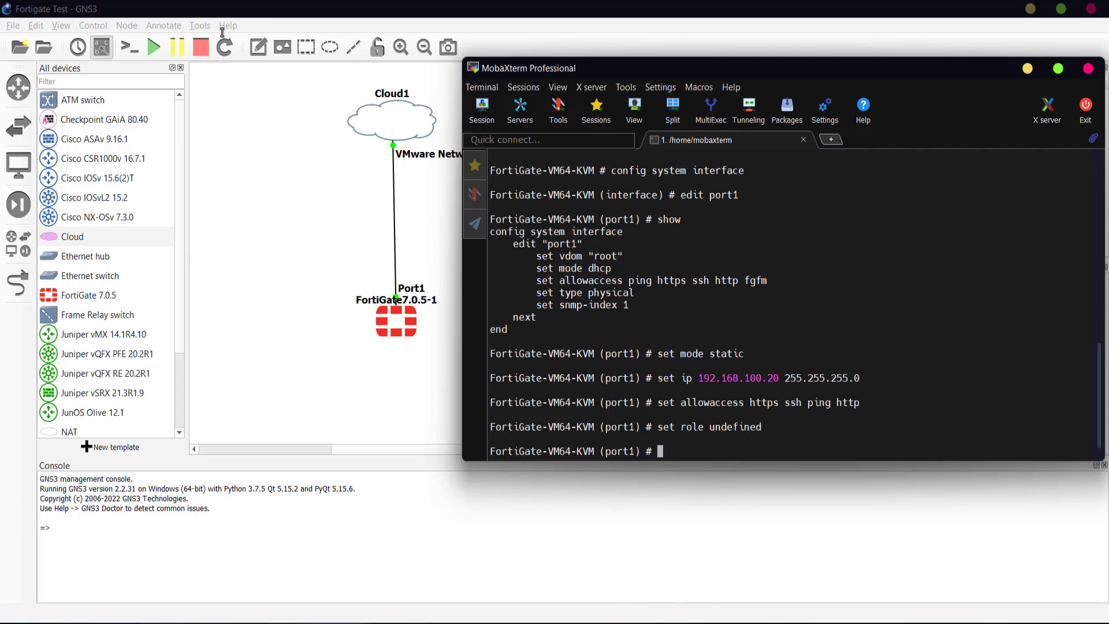
pyautogui.write('set ')
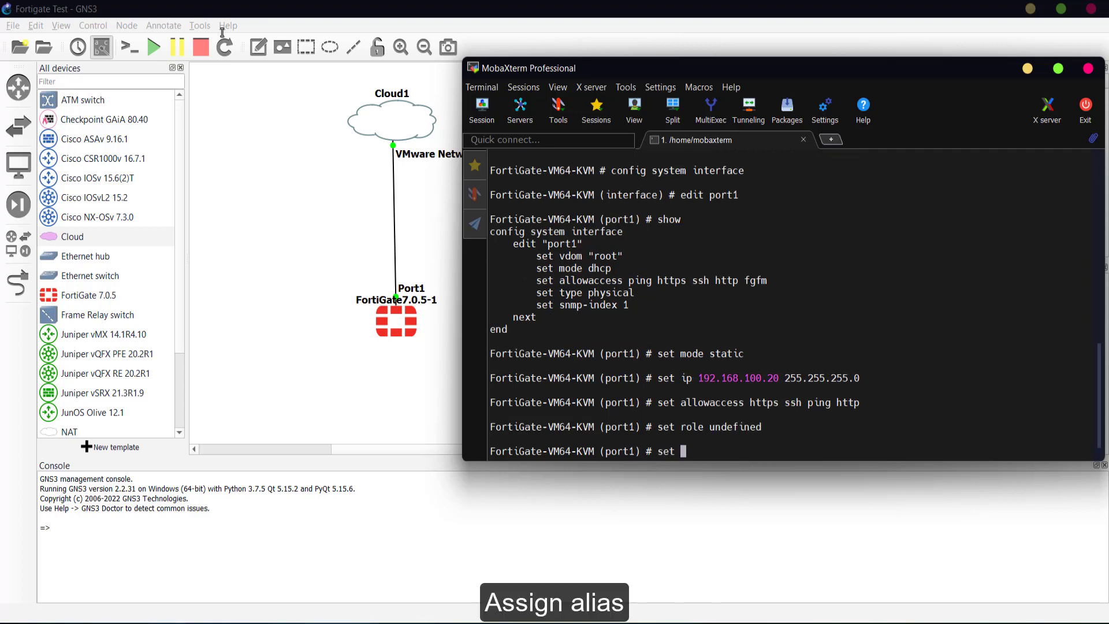
pyautogui.write('alias MGMT')
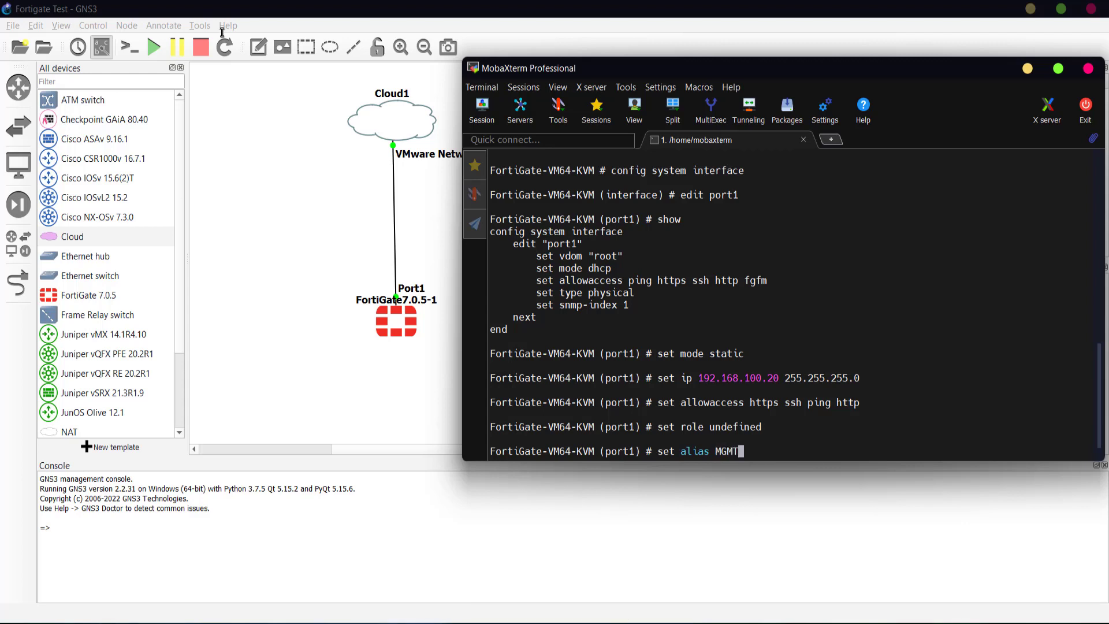
pyautogui.press('Return')
pyautogui.write('n')
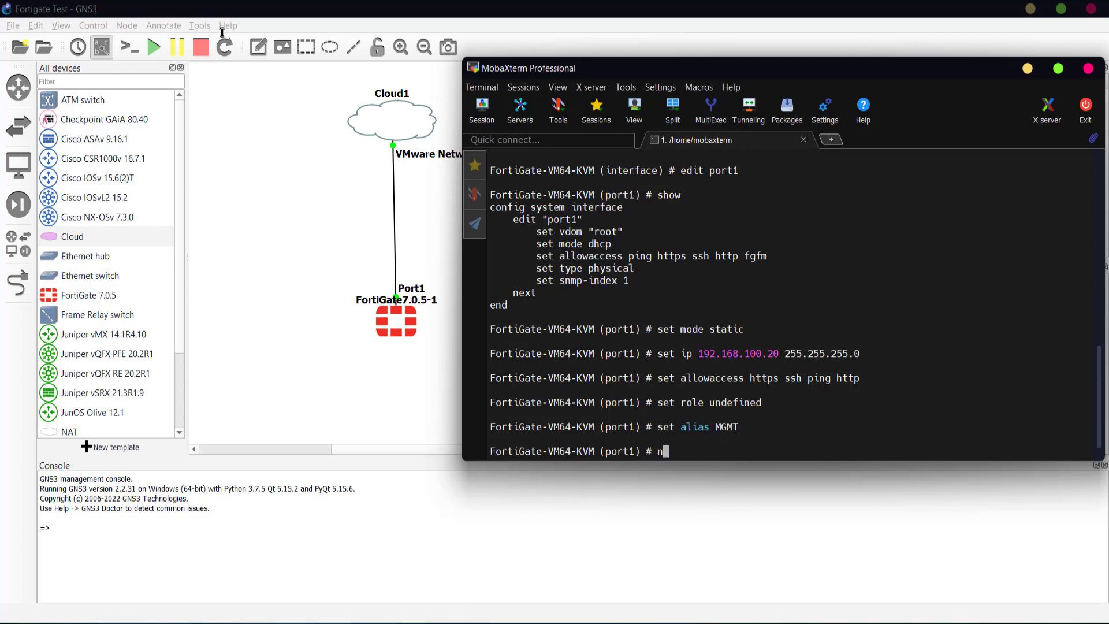
pyautogui.write('ext')
pyautogui.press('Return')
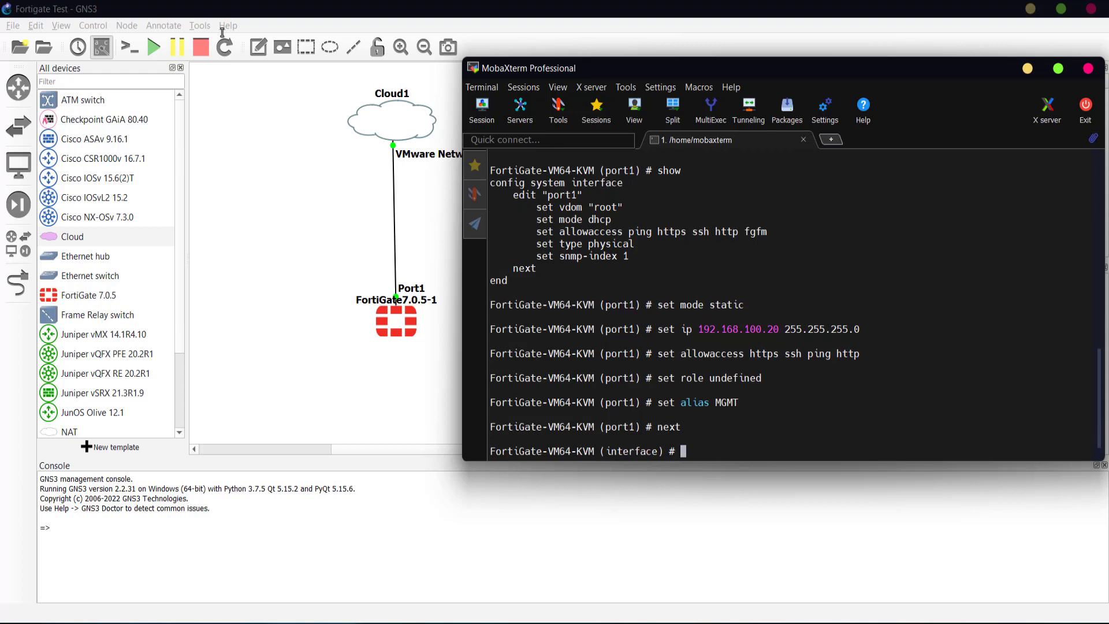
pyautogui.write('end')
pyautogui.press('Return')
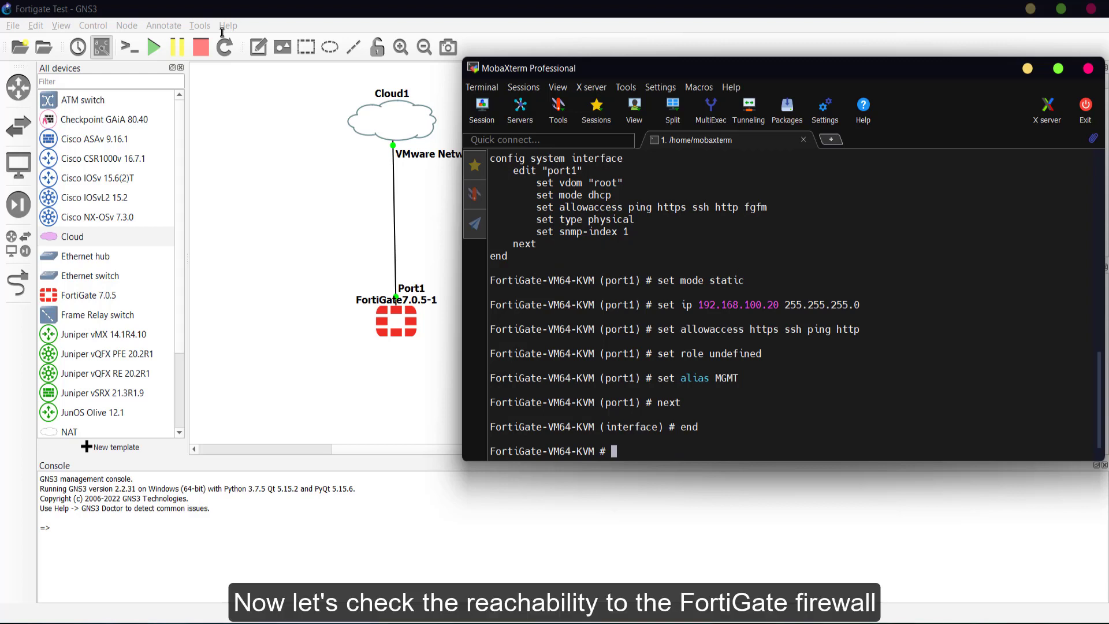
# - From a new Command Prompt, ping 192.168.100.20 and get 4 of 4 replies
pyautogui.press('super+r')
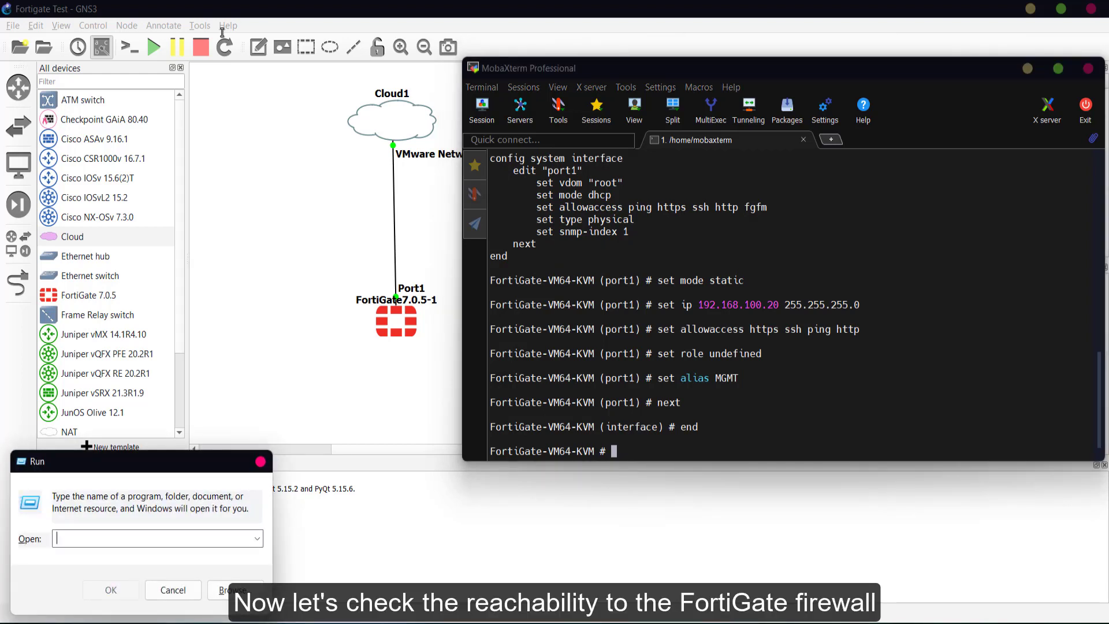
pyautogui.write('cmd')
pyautogui.press('Return')
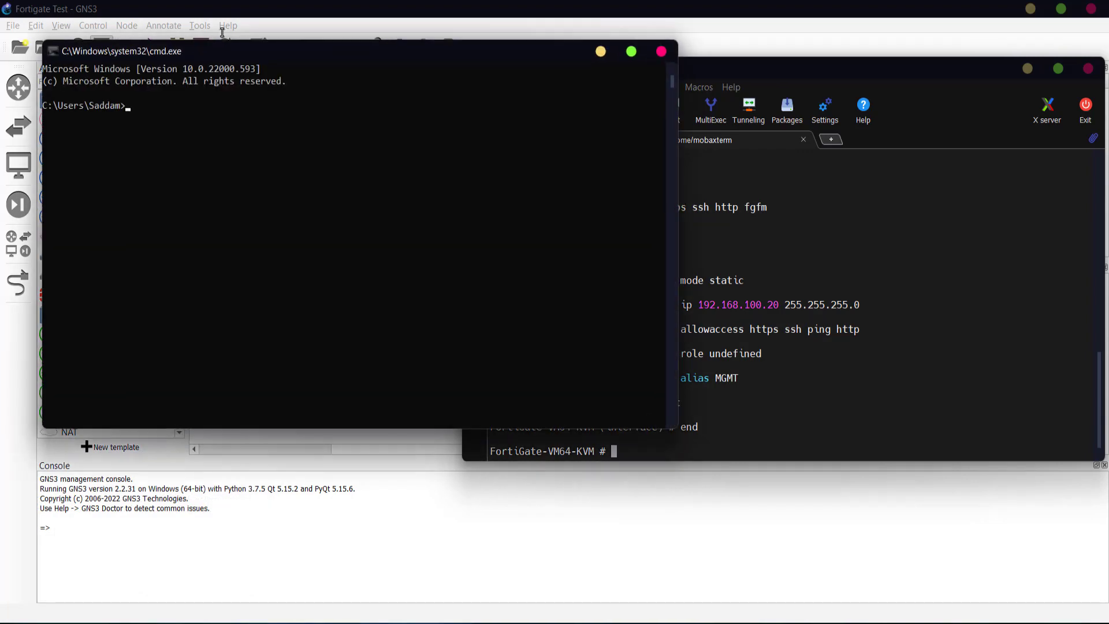
pyautogui.write('ping 192.168.100.20')
pyautogui.press('Return')
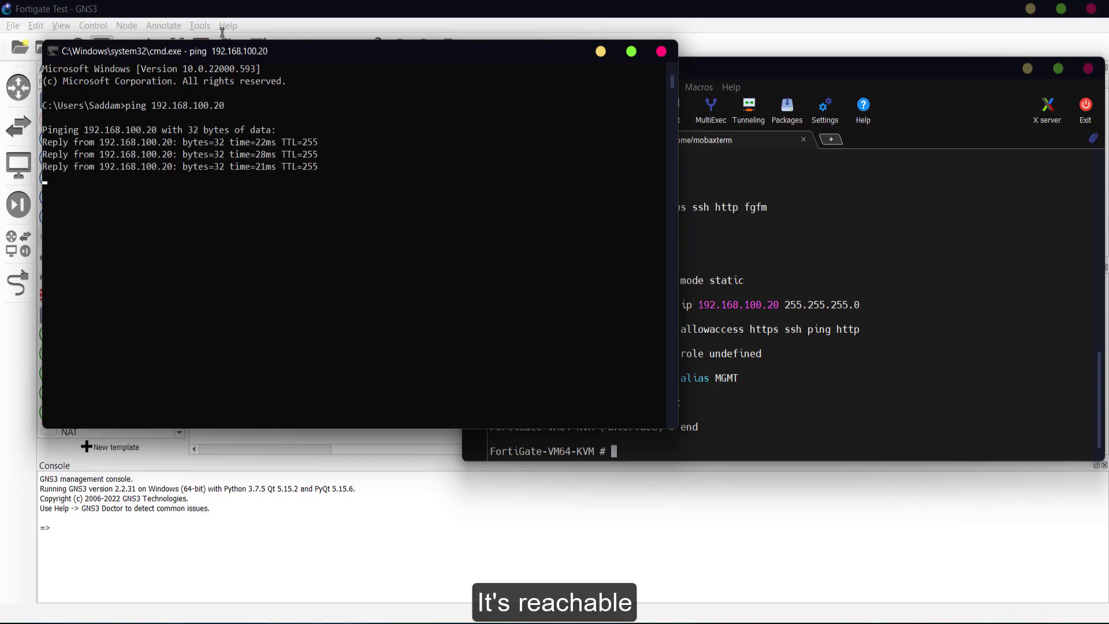
pyautogui.press('Return')
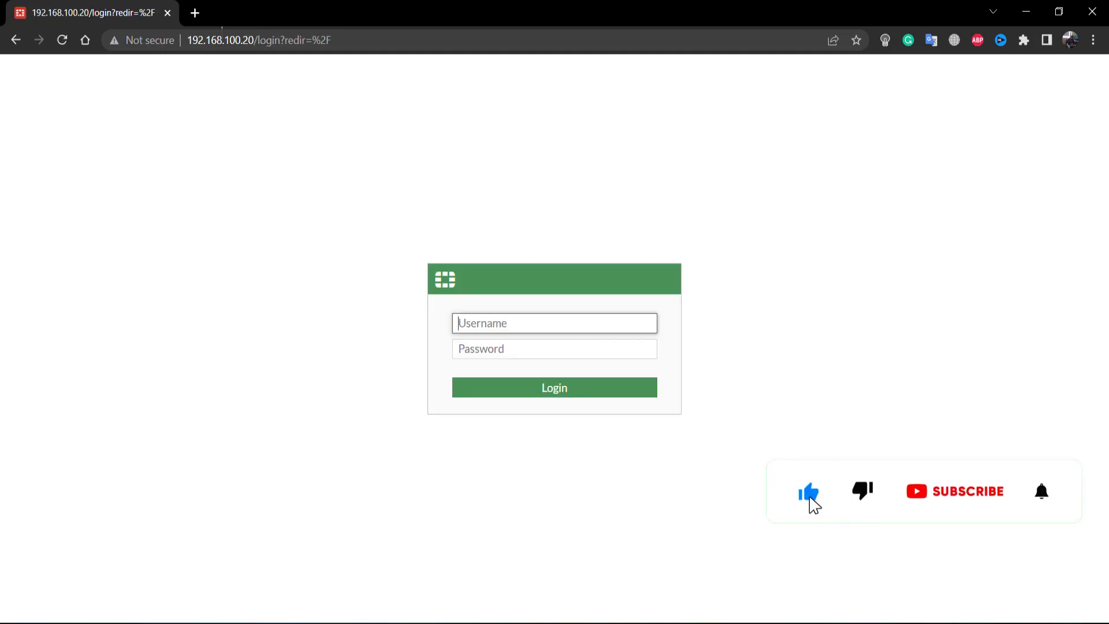
# - Log in to the FortiGate web GUI as admin with the account password
pyautogui.write('admin')
pyautogui.press('Tab')
pyautogui.write('adm')
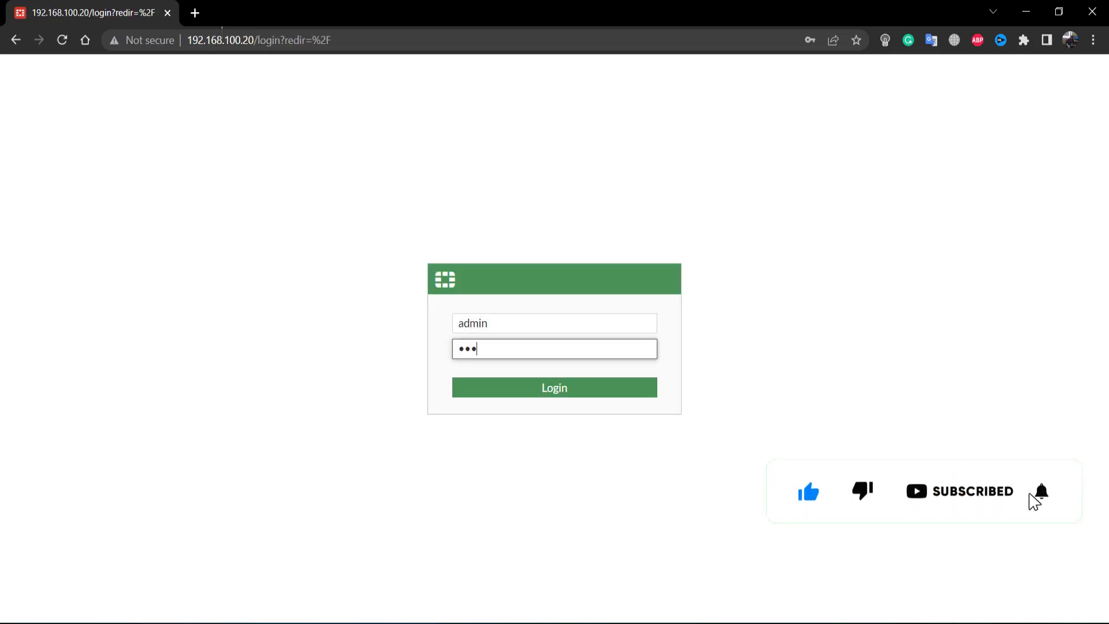
pyautogui.write('in@123')
pyautogui.press('Return')
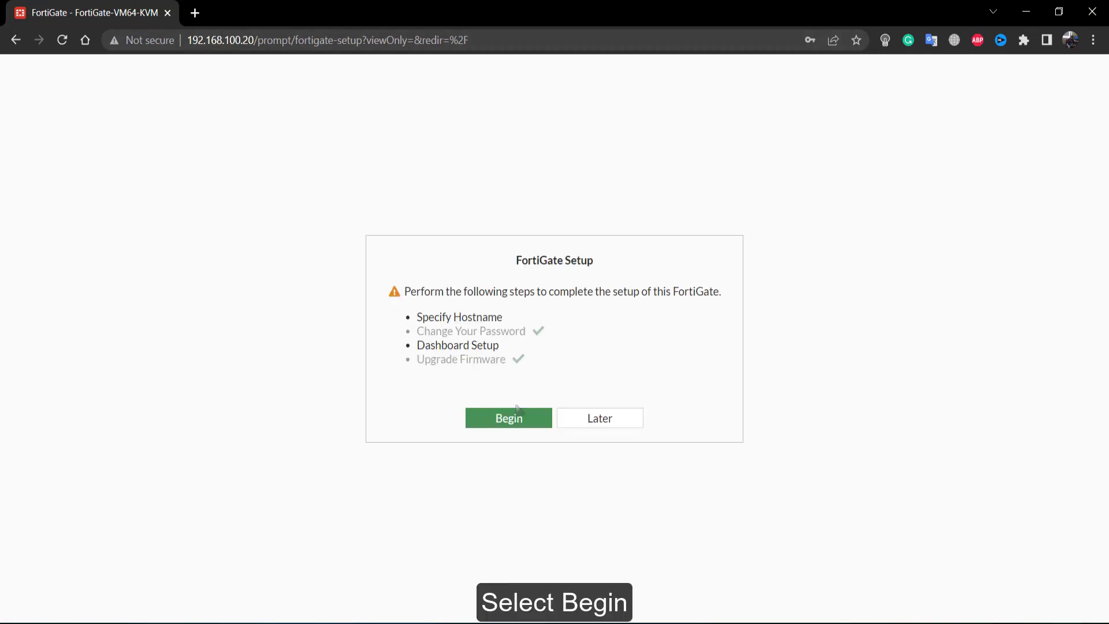
# - Set the hostname to FortiGate_GNS3 and keep the Optimal dashboard set
pyautogui.click(510, 419)
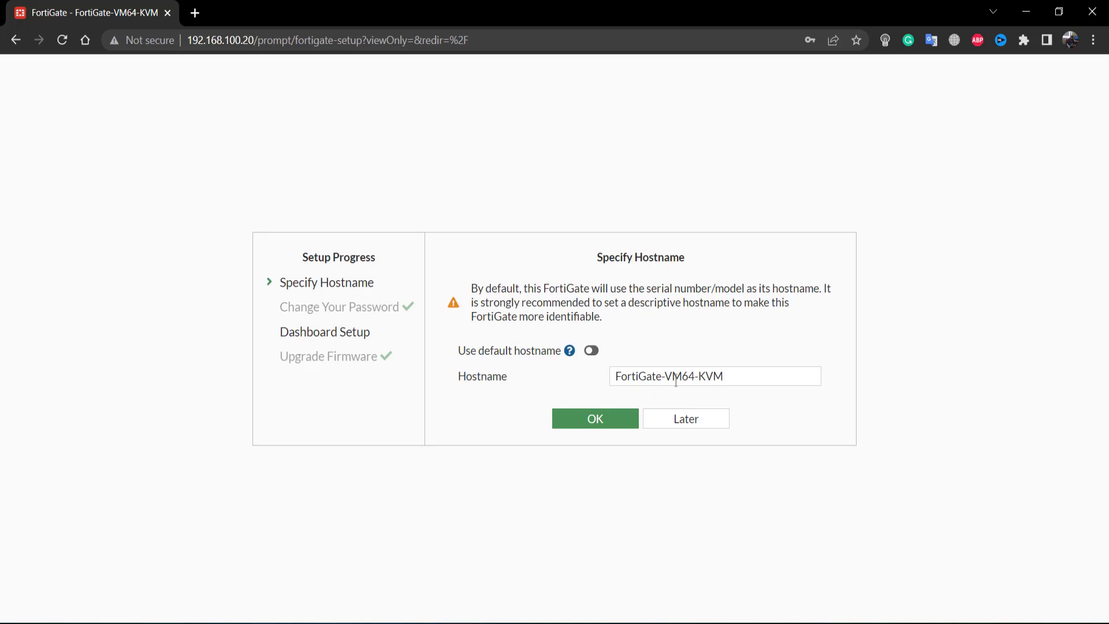
pyautogui.moveTo(666, 377); pyautogui.dragTo(724, 377)
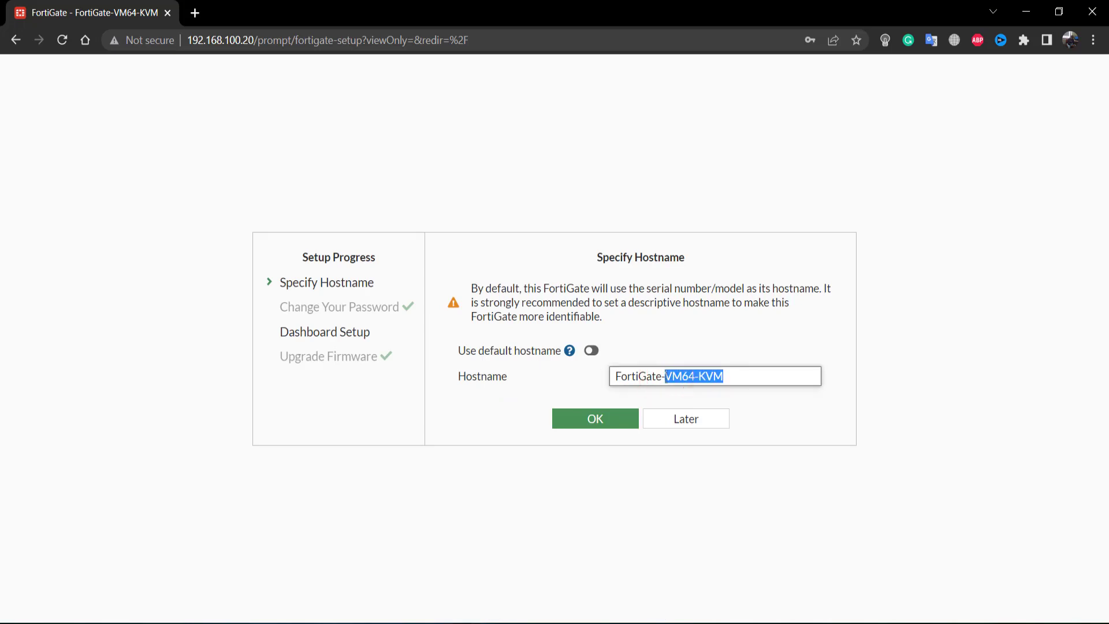
pyautogui.press('BackSpace')
pyautogui.press('BackSpace')
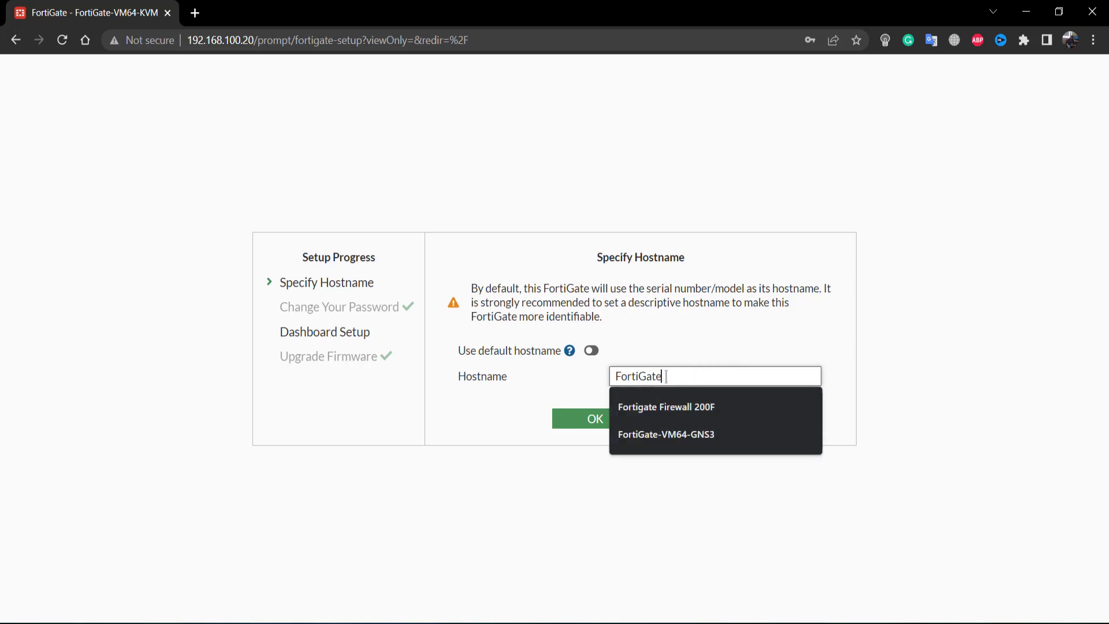
pyautogui.write('_')
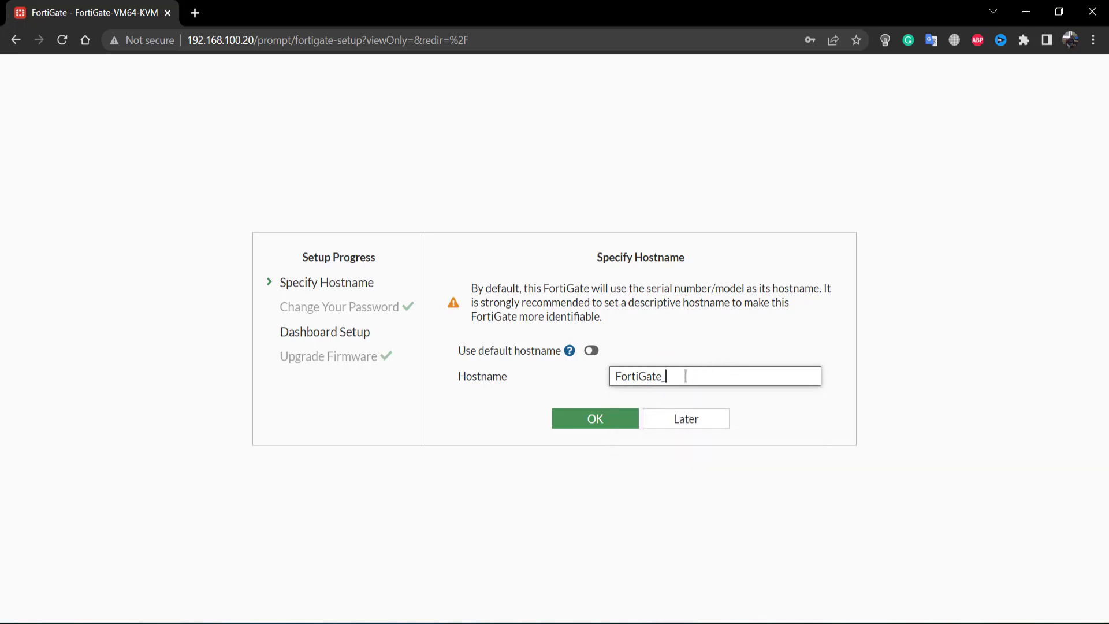
pyautogui.write('GNS3')
pyautogui.click(611, 427)
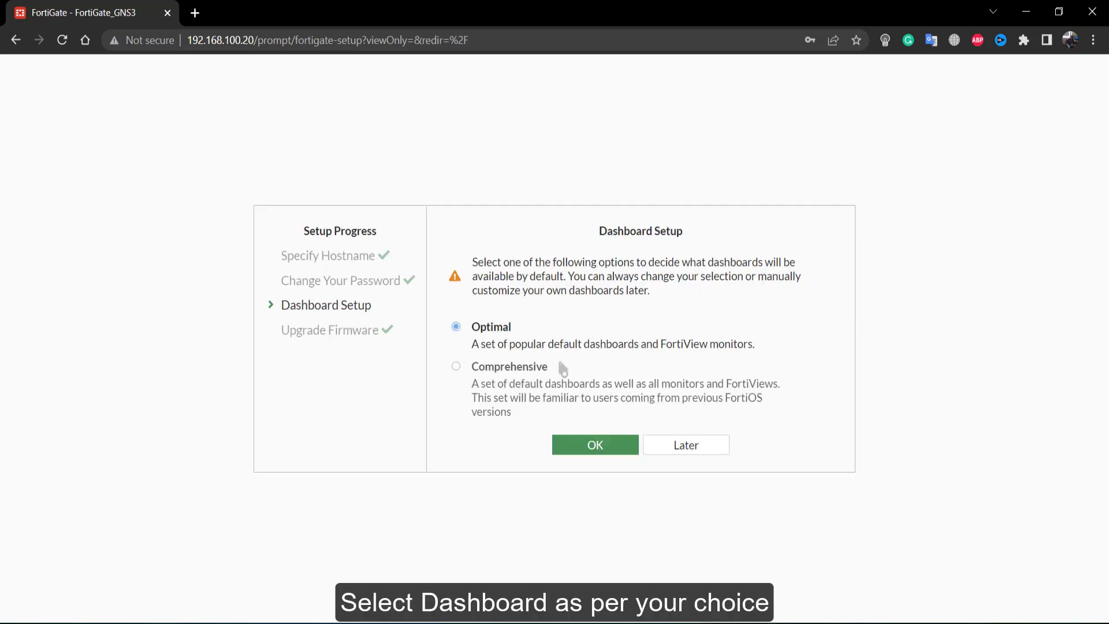
pyautogui.click(491, 327)
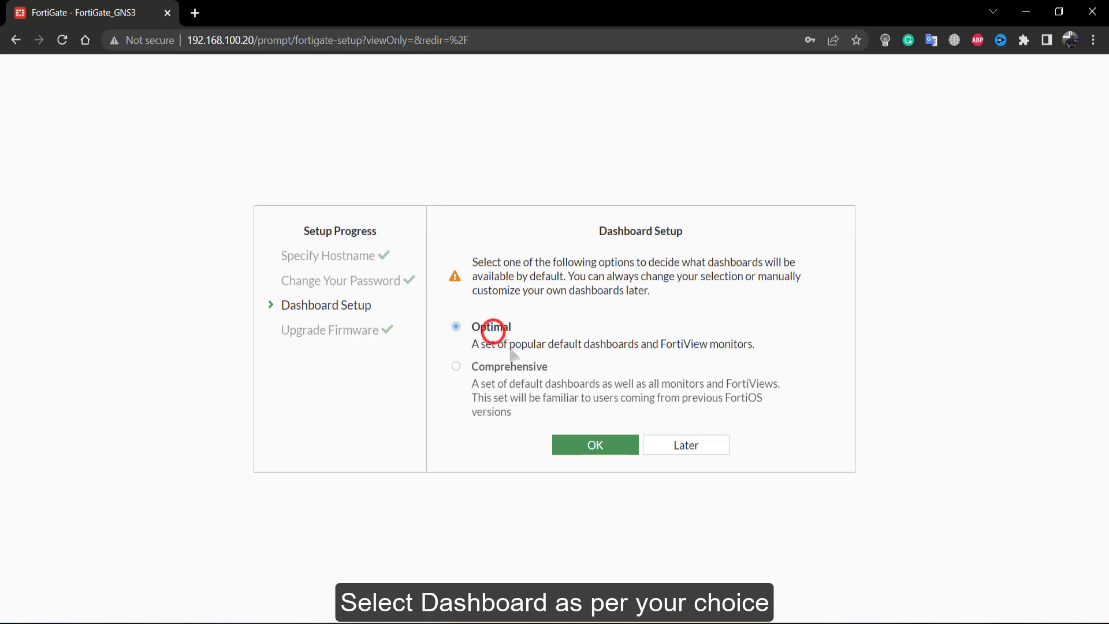
pyautogui.click(597, 448)
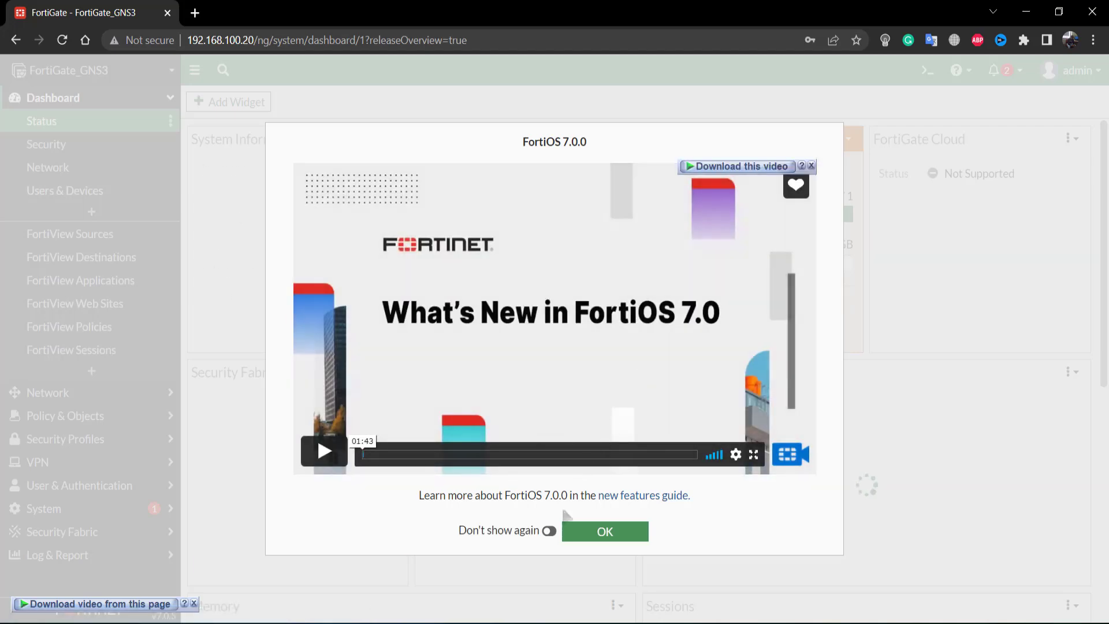
# - Close the FortiOS 7.0 overview with 'Don't show again' and browse the Status dashboard widgets
pyautogui.click(549, 532)
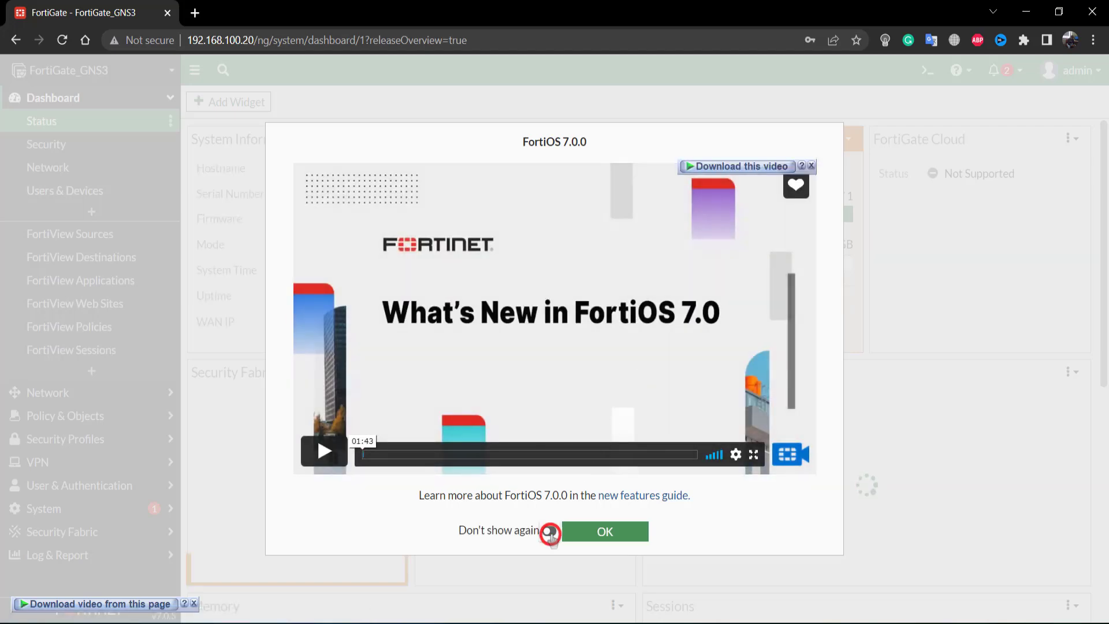
pyautogui.click(611, 532)
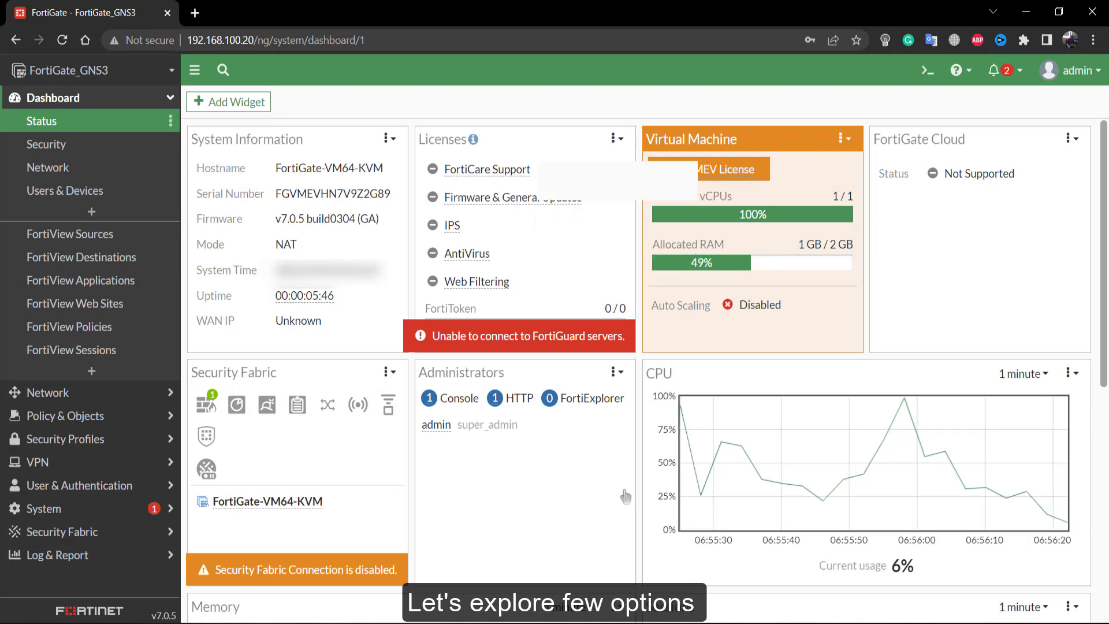
pyautogui.scroll(-7, 625, 495)
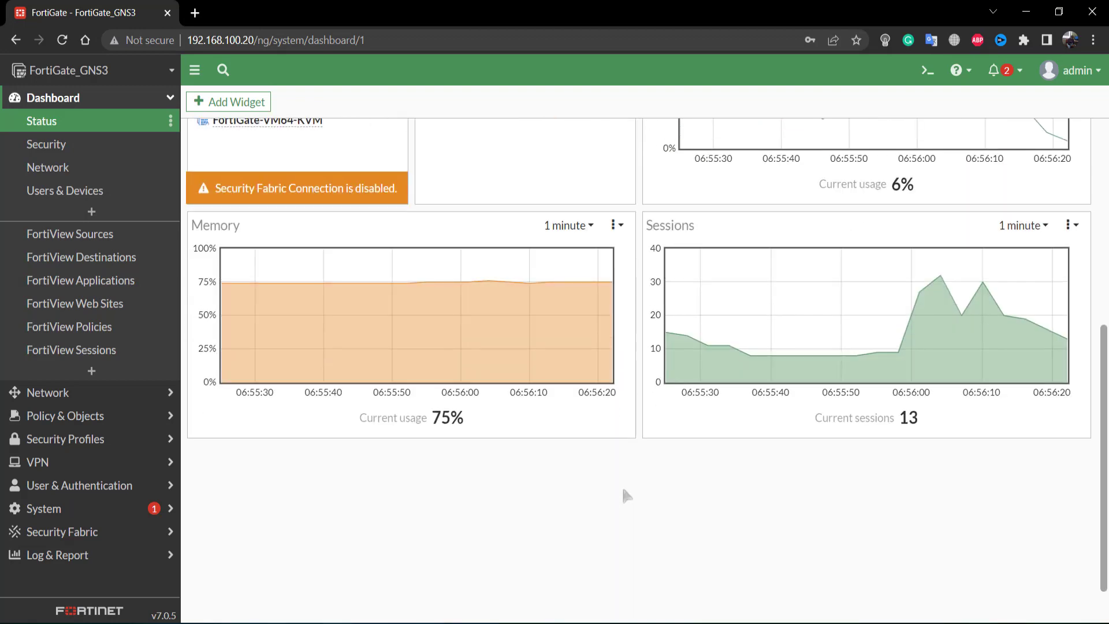
pyautogui.scroll(4, 624, 490)
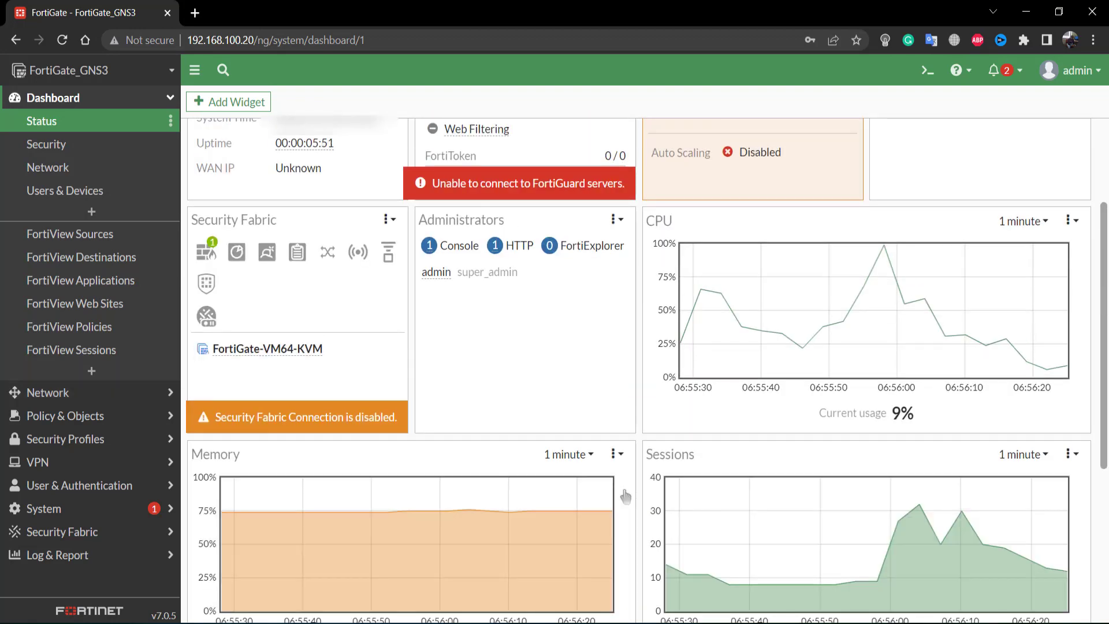
pyautogui.click(39, 392)
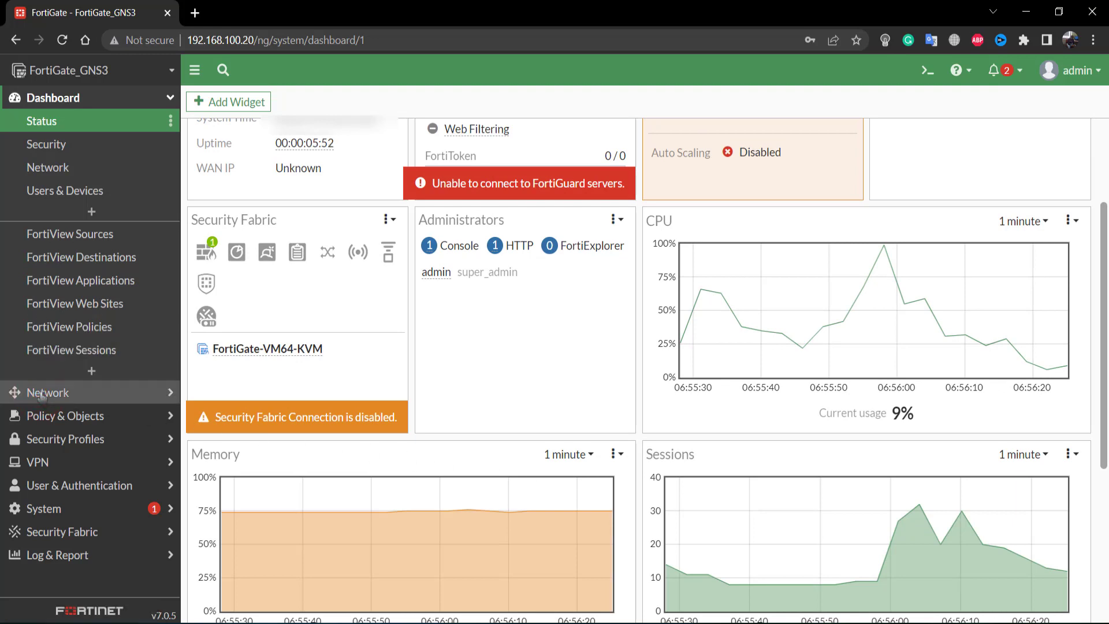
# - Review the Interfaces list showing port1 at 192.168.100.20 and browse the sidebar sections
pyautogui.click(64, 146)
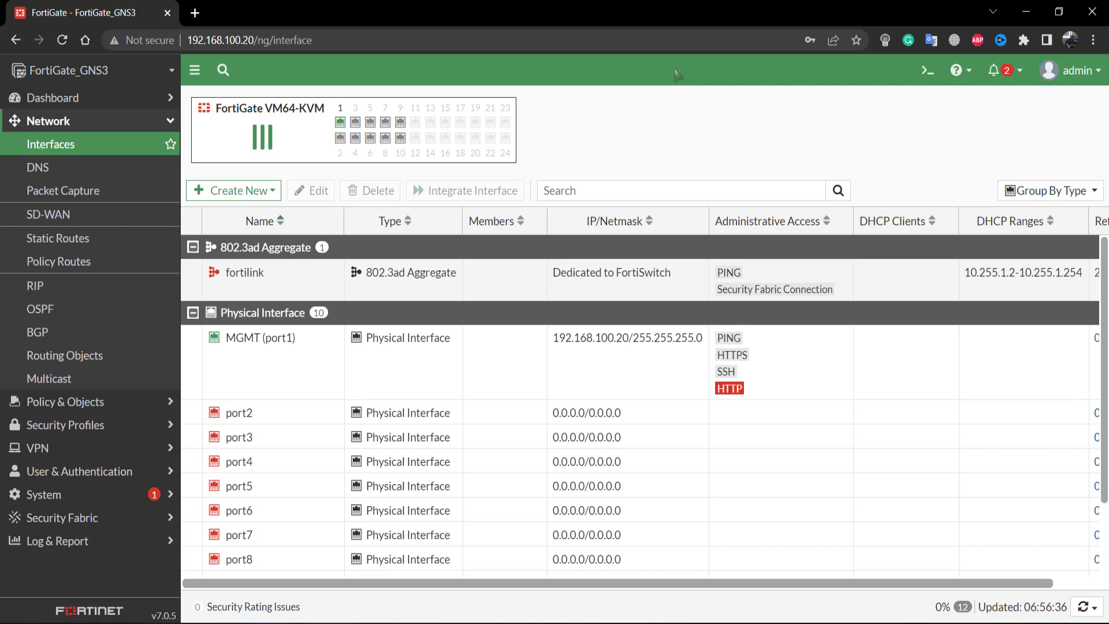
pyautogui.scroll(-2, 641, 367)
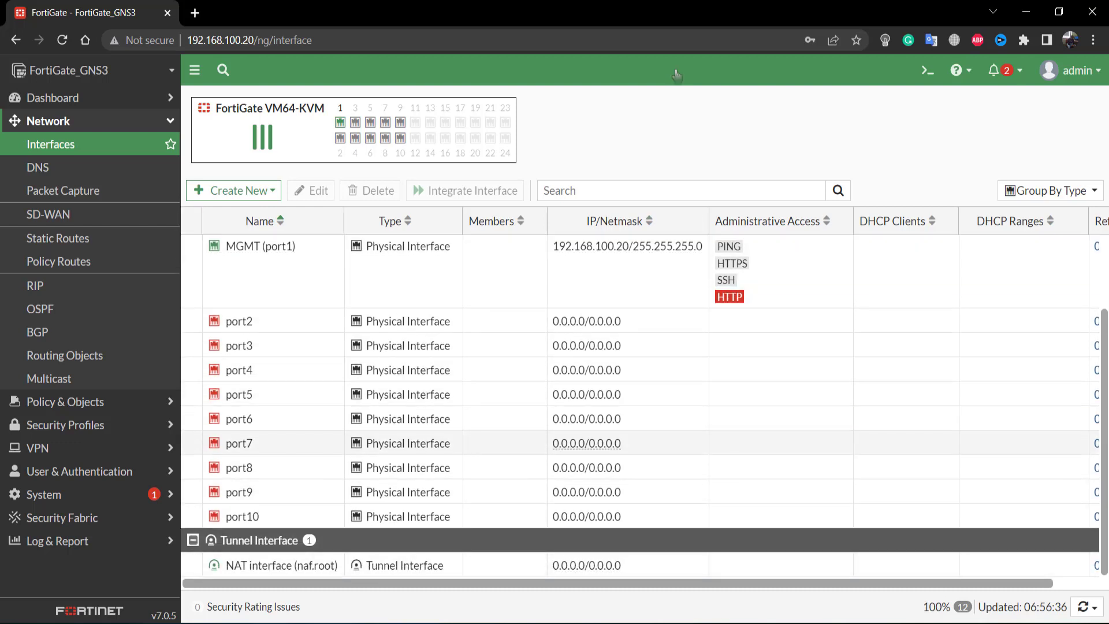
pyautogui.scroll(2, 641, 443)
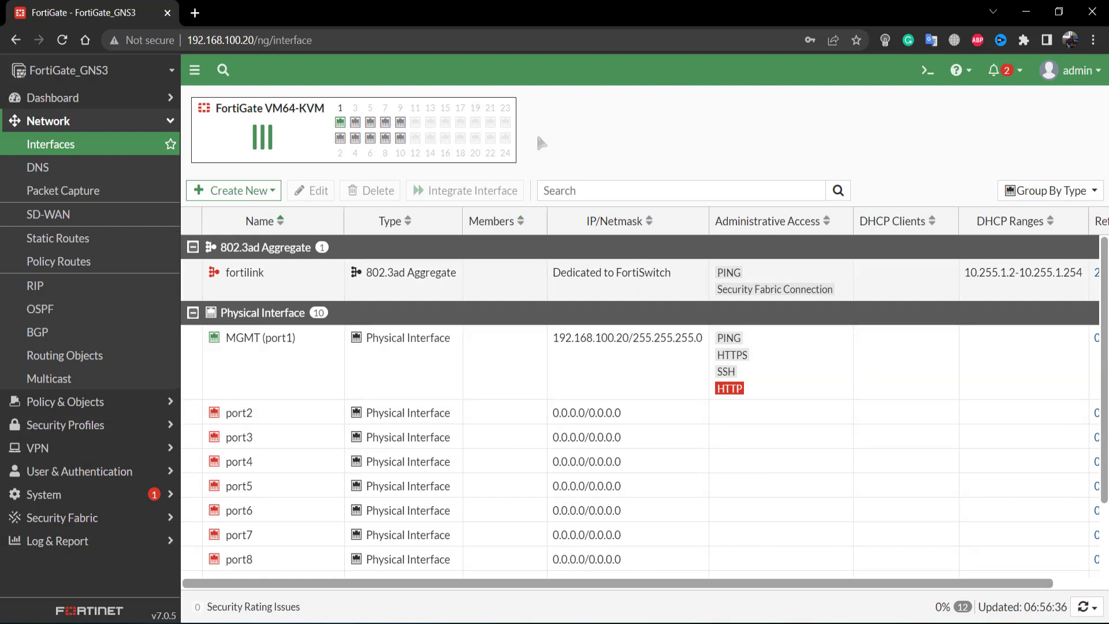
pyautogui.click(63, 99)
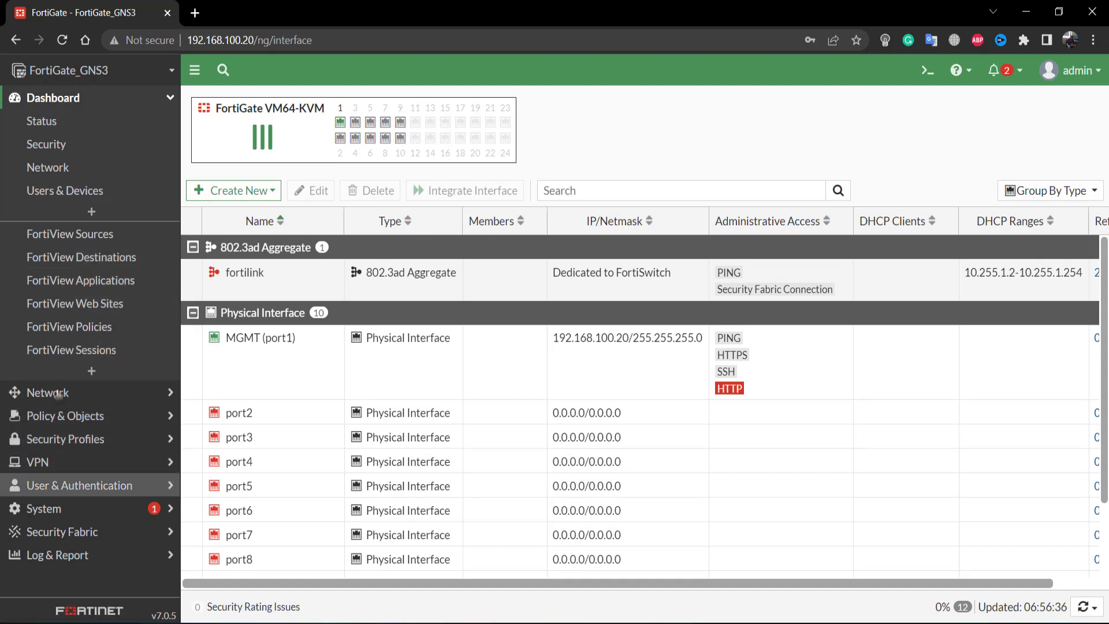
pyautogui.click(50, 417)
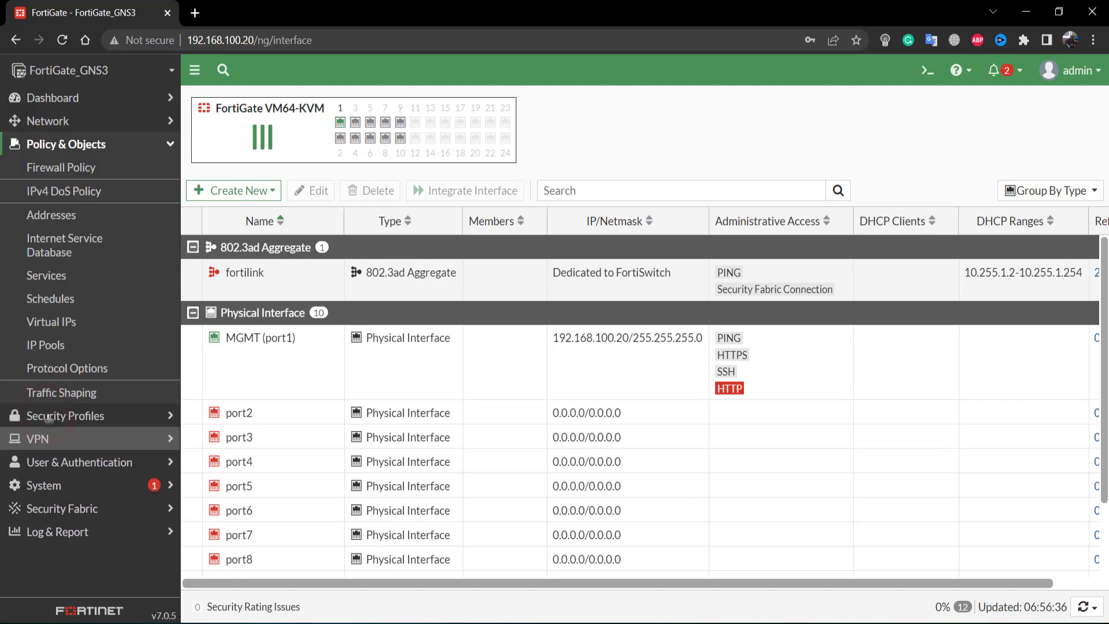
pyautogui.click(48, 417)
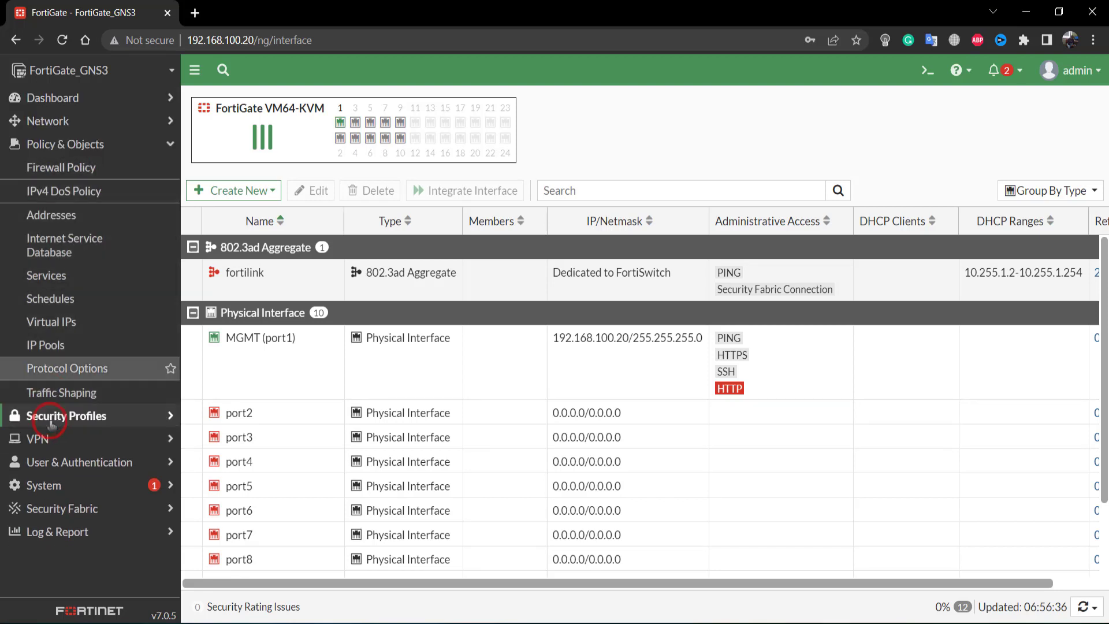
pyautogui.click(38, 470)
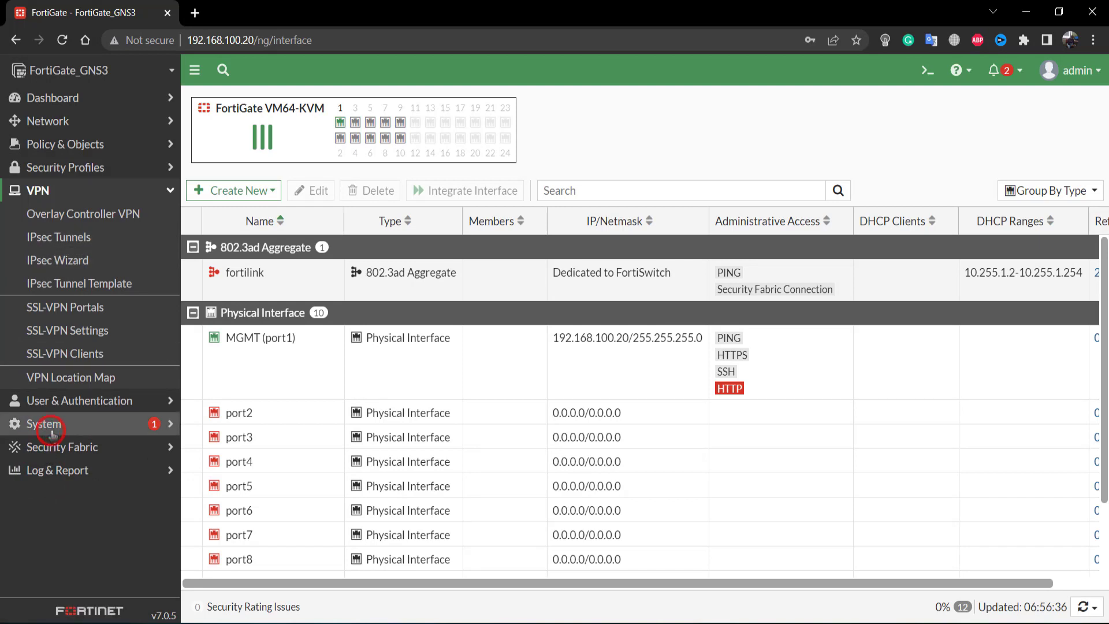
pyautogui.click(50, 425)
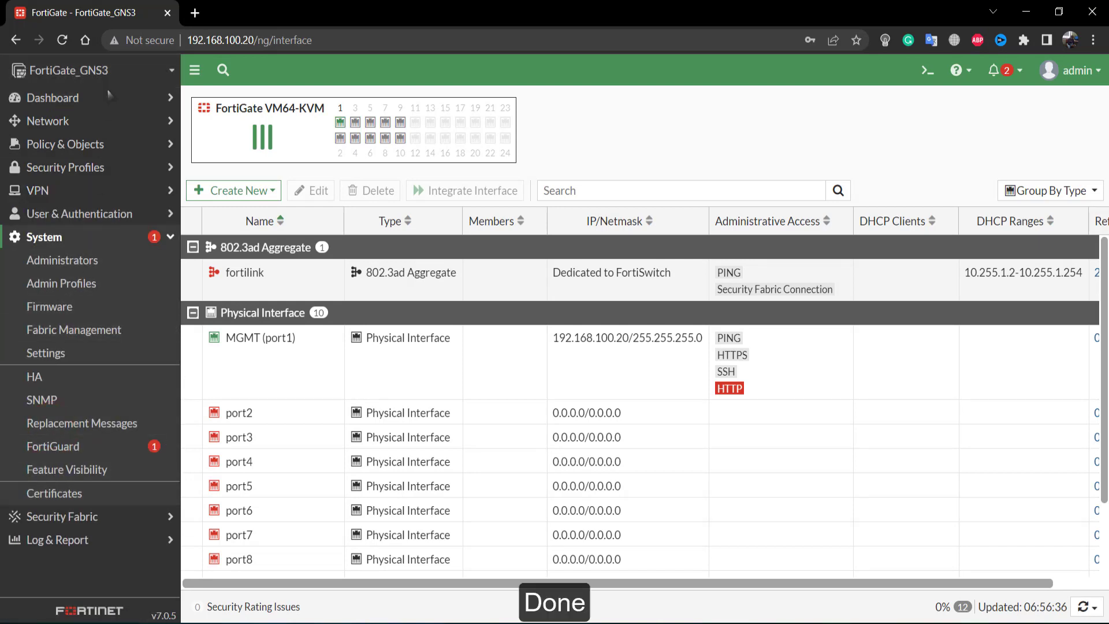
# - Log out of the FortiGate web GUI as admin and minimize the browser
pyautogui.click(1078, 81)
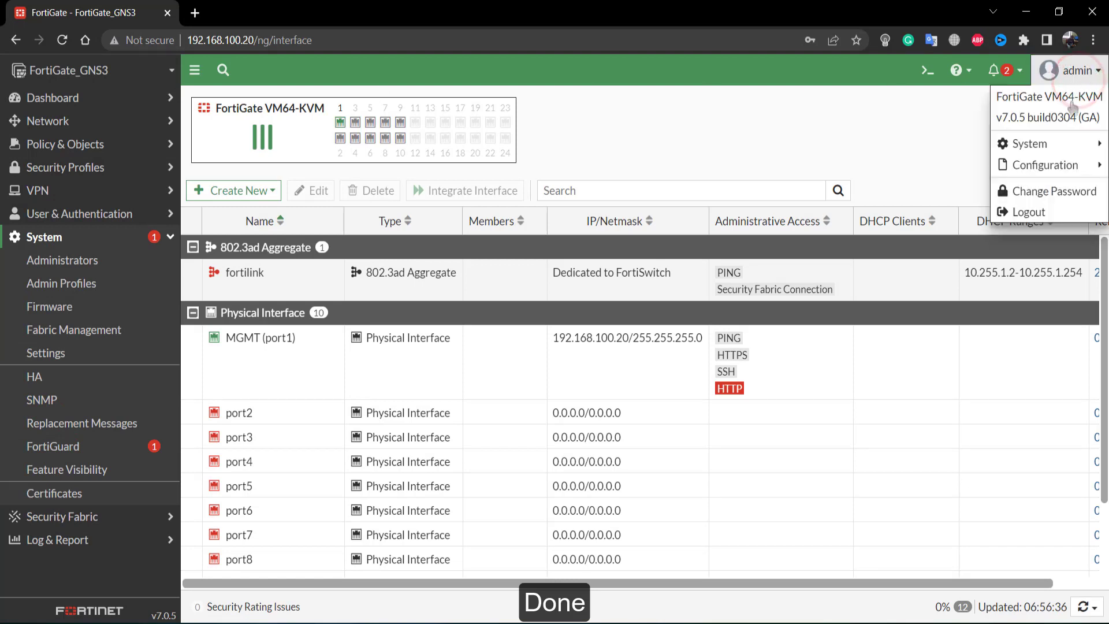
pyautogui.click(1032, 214)
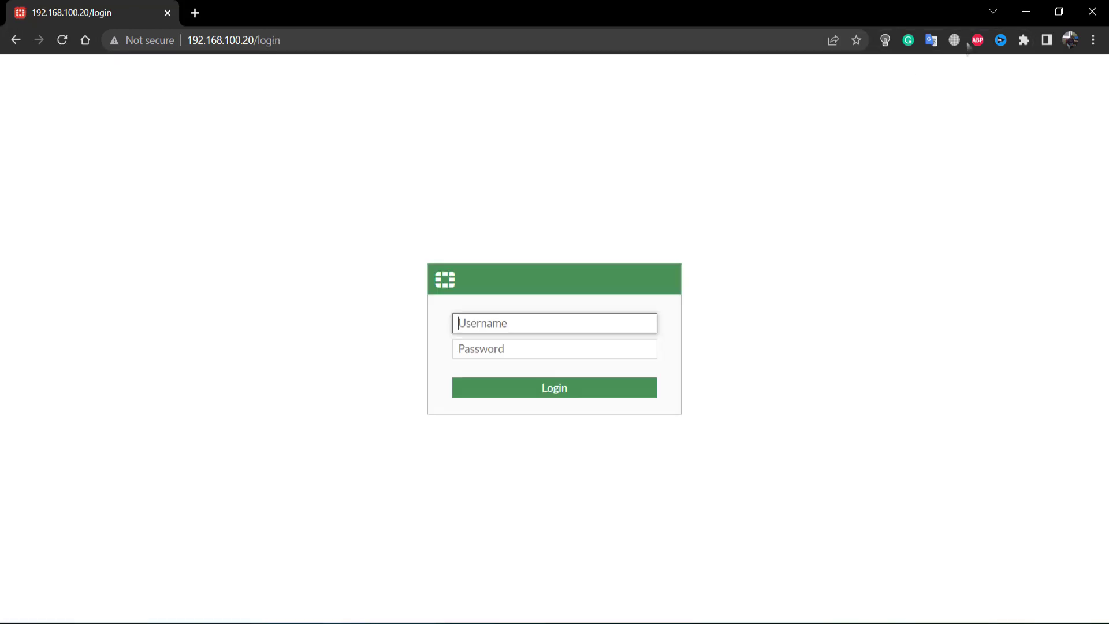
pyautogui.click(1027, 12)
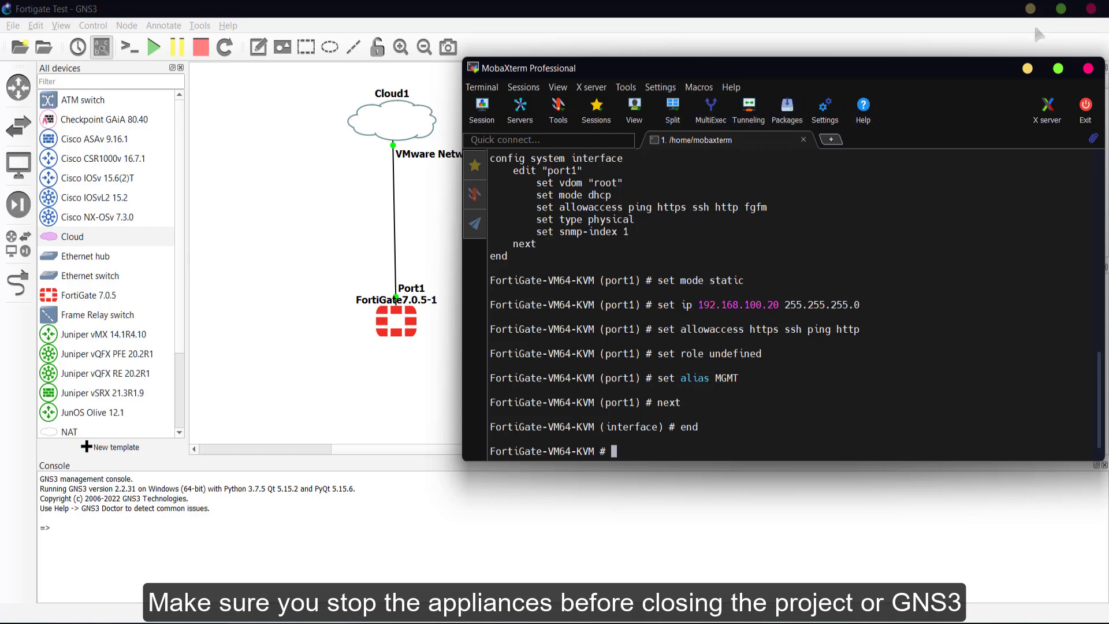
# - Close MobaXterm and stop the FortiGate7.0.5-1 node on the GNS3 canvas
pyautogui.click(1079, 119)
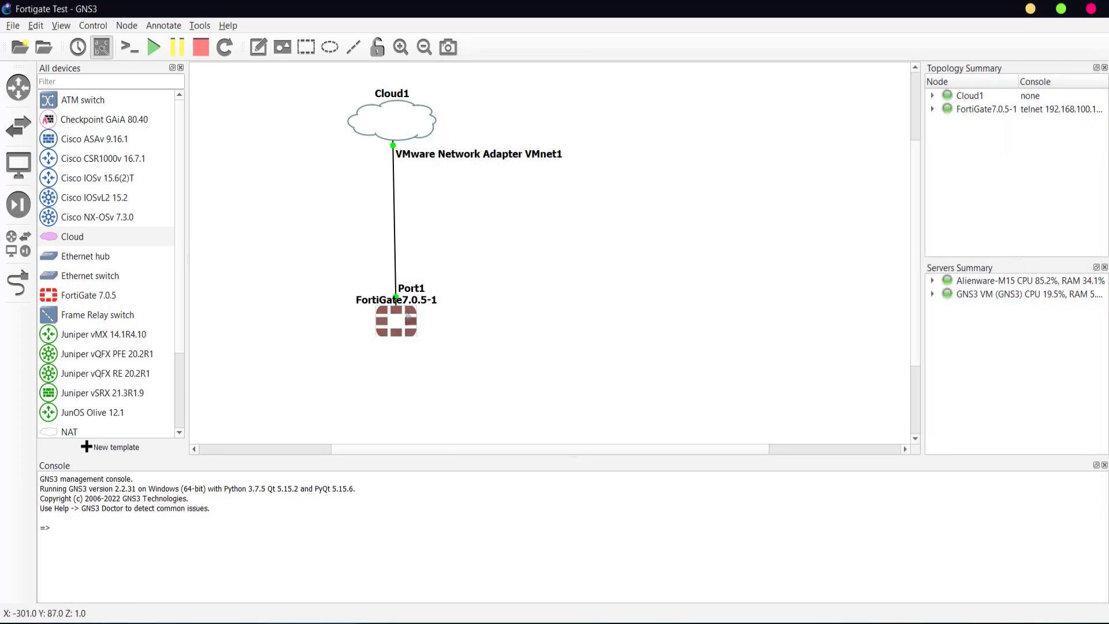
pyautogui.rightClick(407, 315)
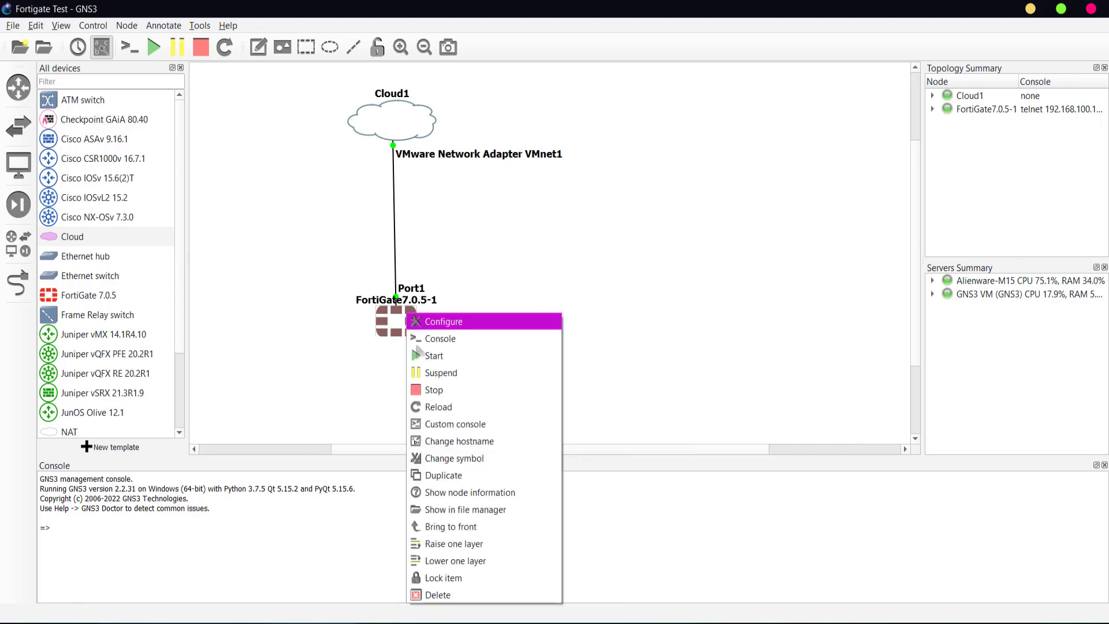
pyautogui.click(434, 392)
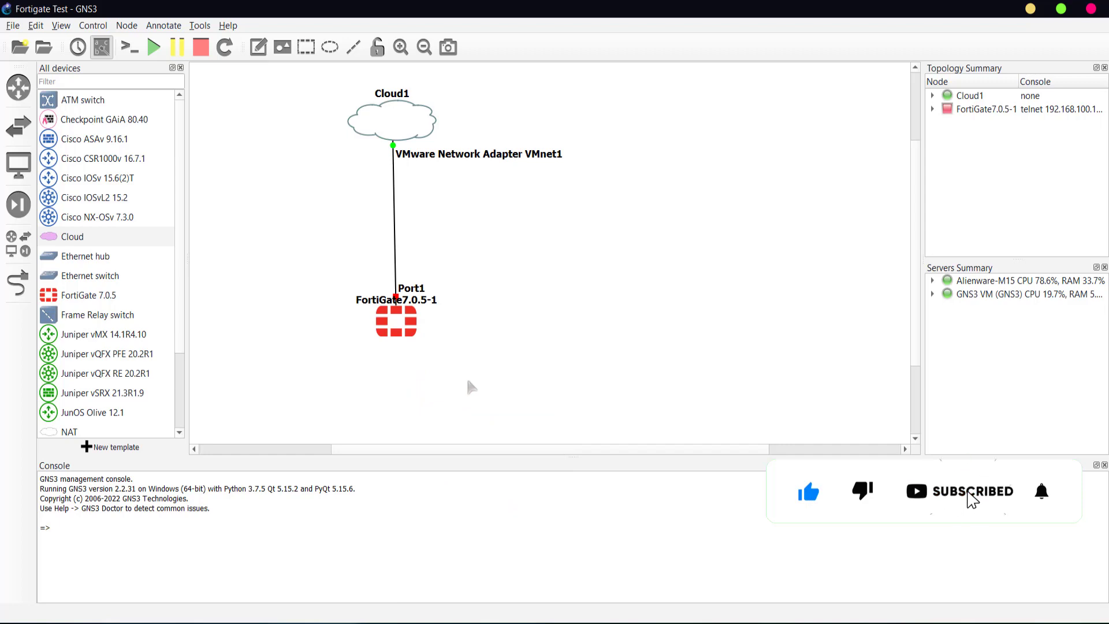